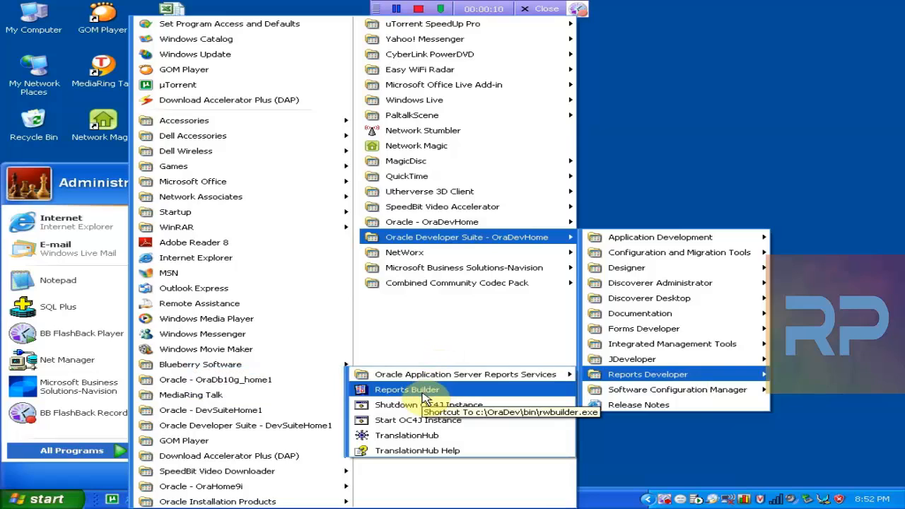
# Launch Reports Builder from the Reports Developer programs and choose to open an existing report
pyautogui.click(424, 398)
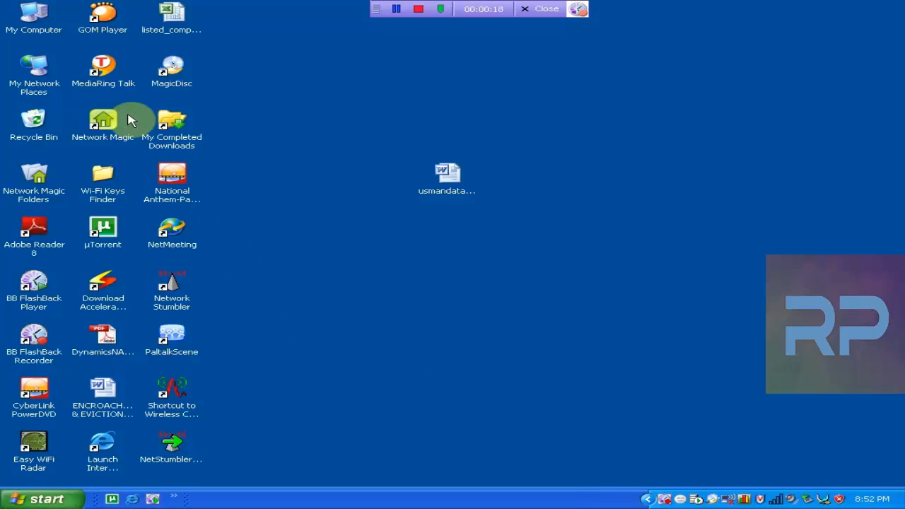
pyautogui.click(32, 11)
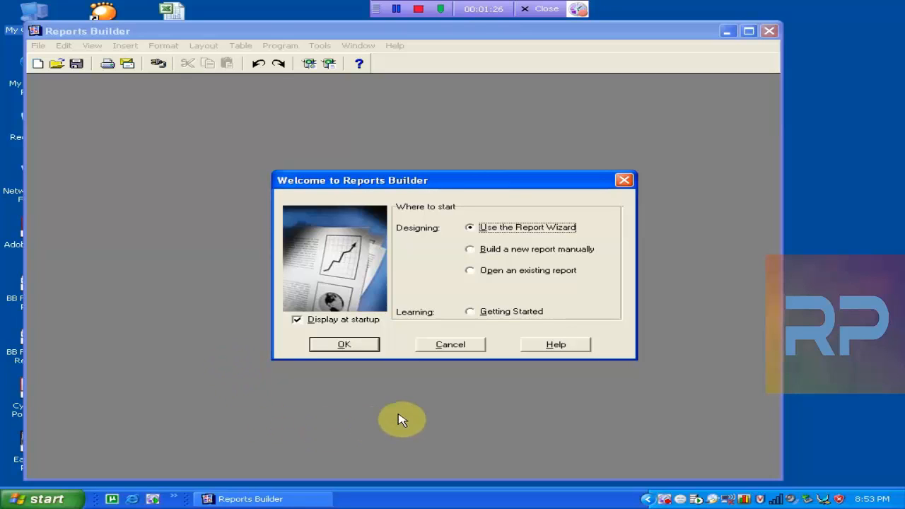
pyautogui.click(470, 270)
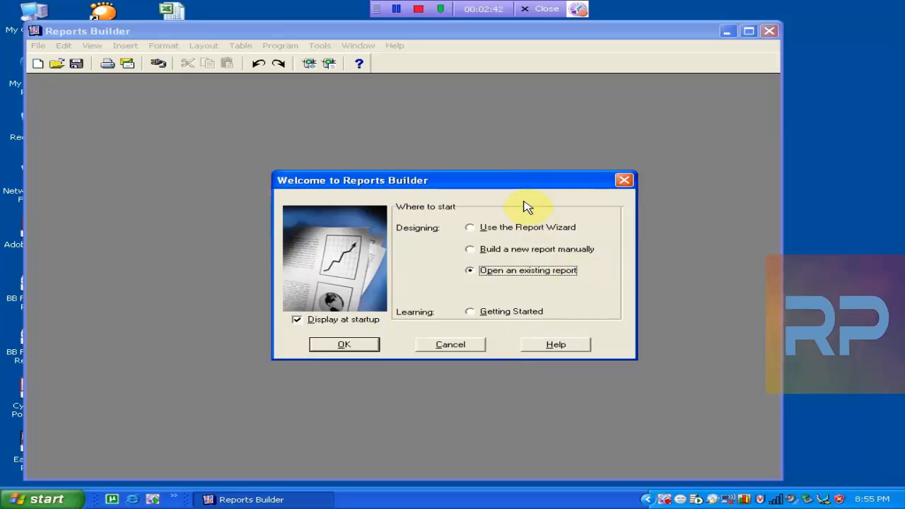
pyautogui.moveTo(481, 188); pyautogui.dragTo(450, 170)
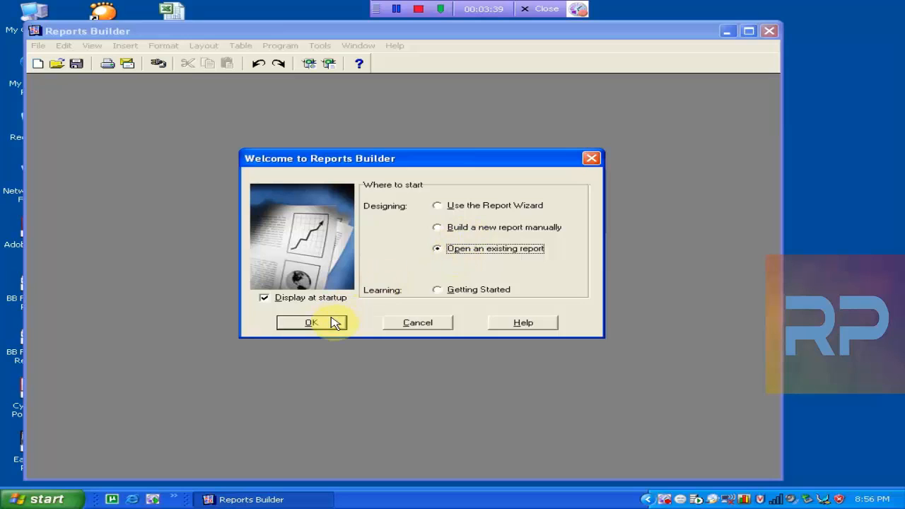
pyautogui.click(309, 327)
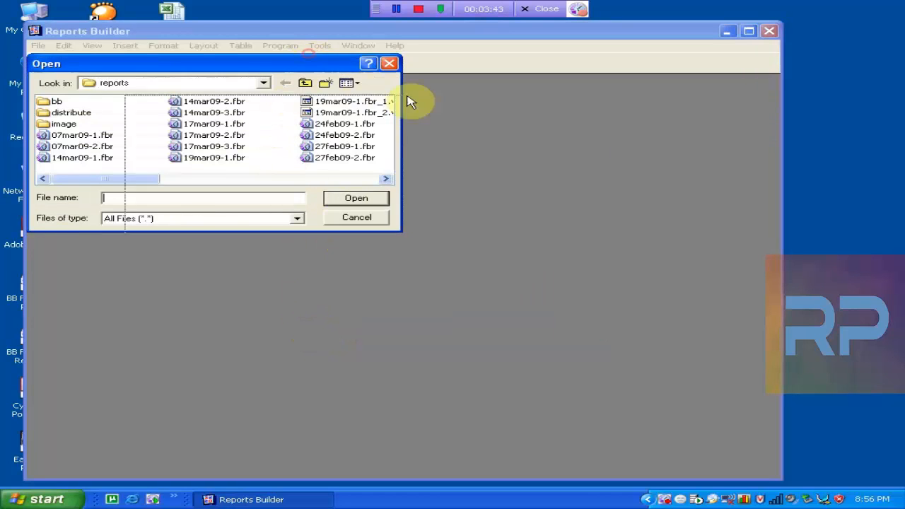
# Open emp_manual_tabular.rdf from the reports folder
pyautogui.moveTo(408, 96); pyautogui.dragTo(442, 116)
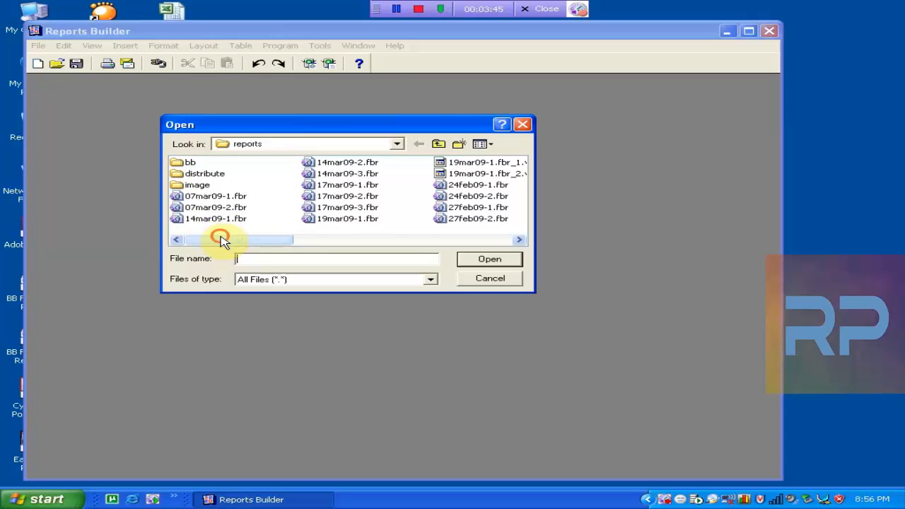
pyautogui.moveTo(222, 240); pyautogui.dragTo(417, 250)
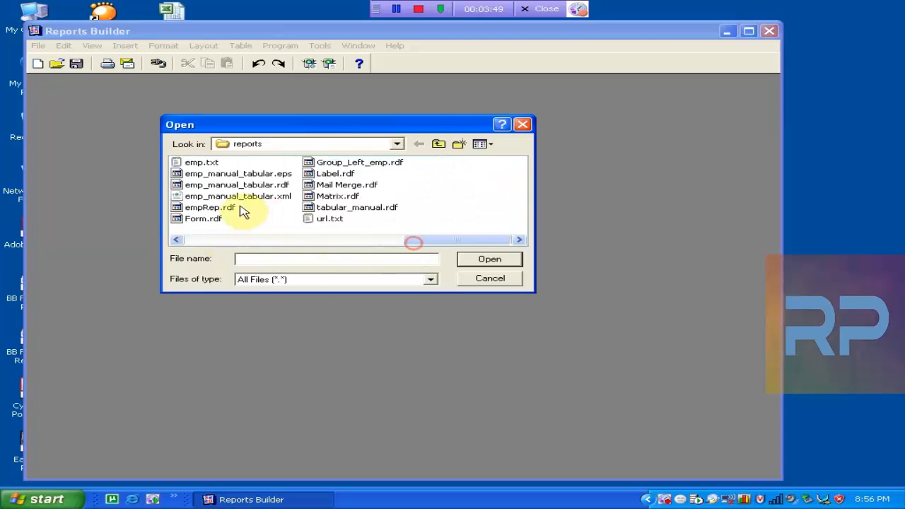
pyautogui.doubleClick(204, 186)
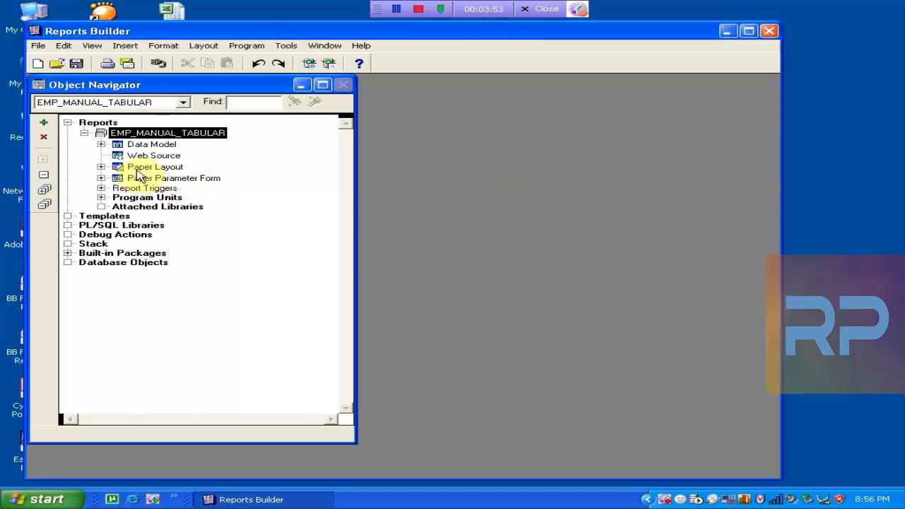
# Open the Paper Layout of EMP_MANUAL_TABULAR and maximize both the report editor and the application window
pyautogui.doubleClick(117, 168)
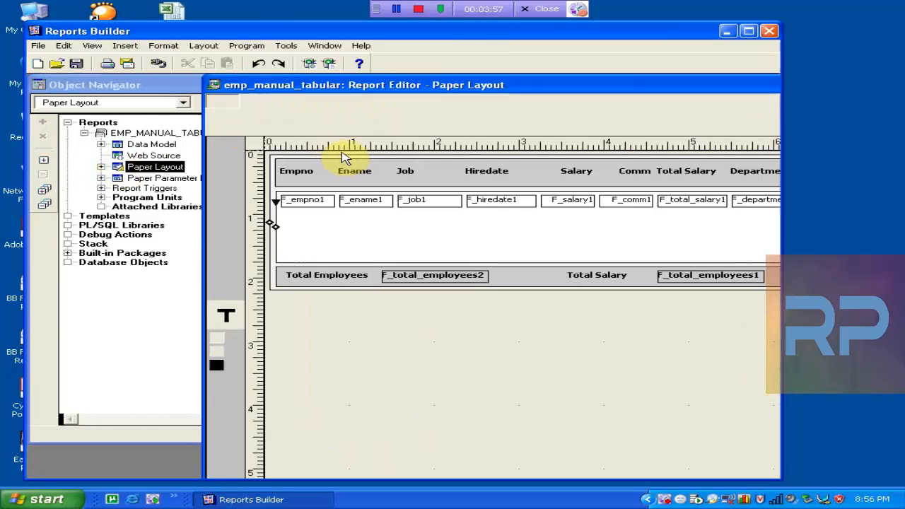
pyautogui.doubleClick(499, 88)
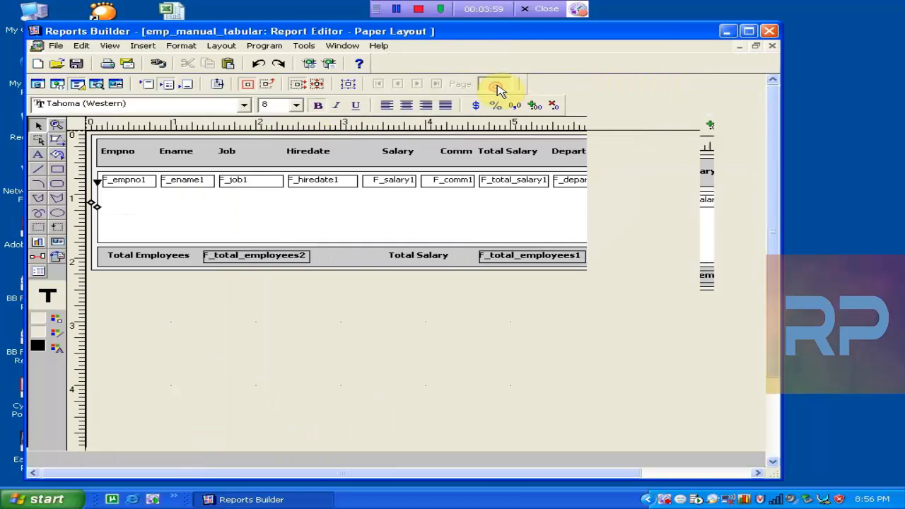
pyautogui.doubleClick(652, 30)
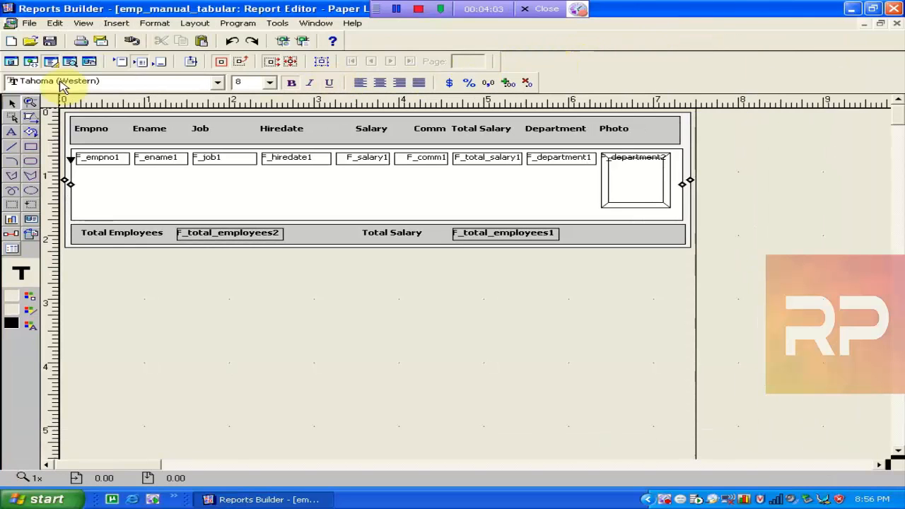
# Show the report's data model and connect to the database with the account's user name and password
pyautogui.click(28, 63)
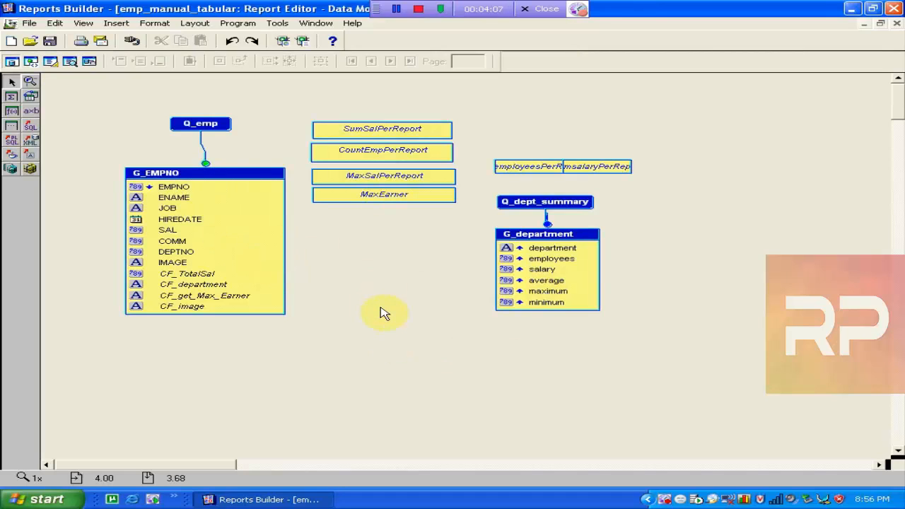
pyautogui.hotkey('ctrl', 'j')
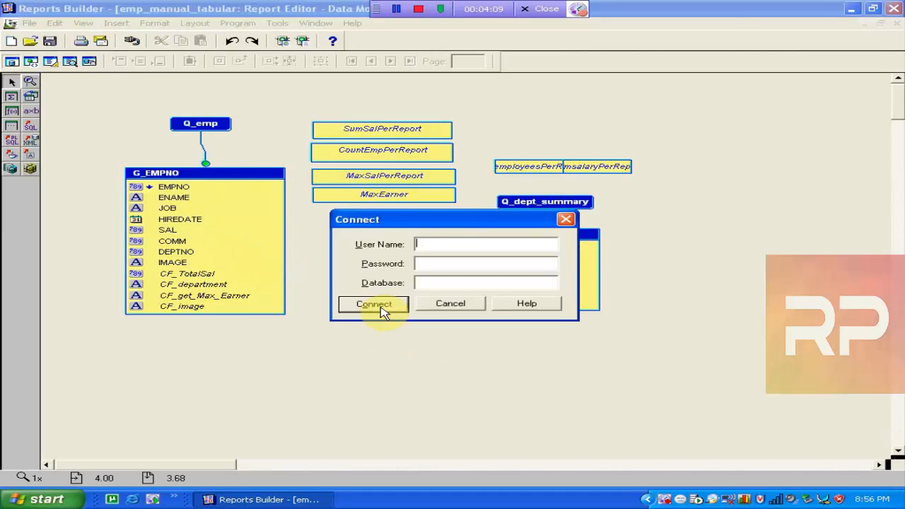
pyautogui.click(381, 311)
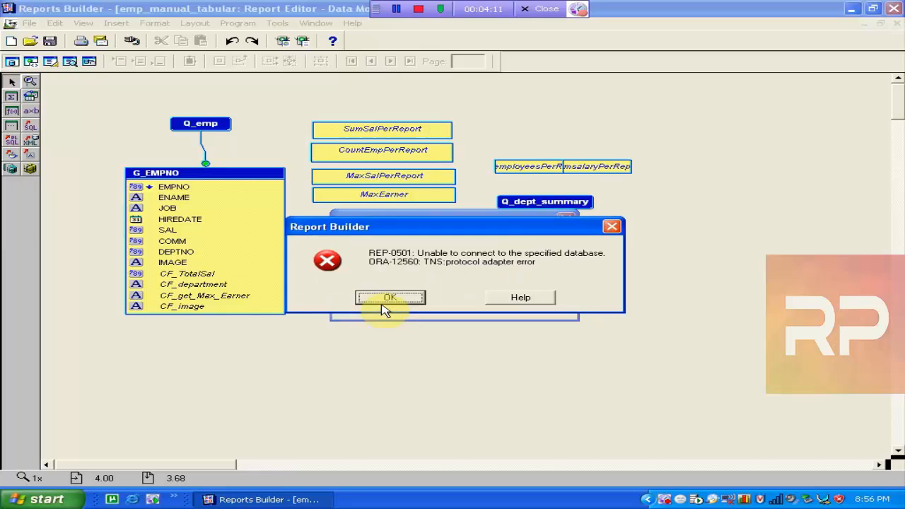
pyautogui.click(390, 298)
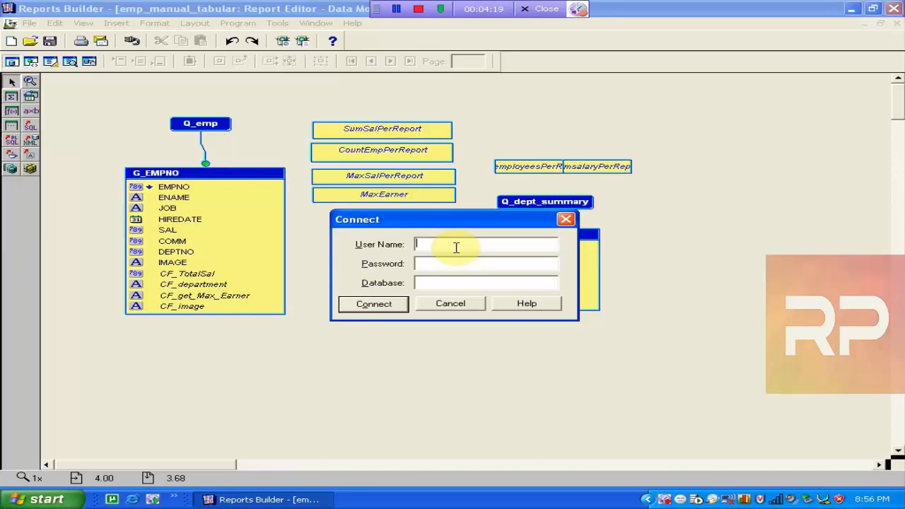
pyautogui.write('scott')
pyautogui.press('Return')
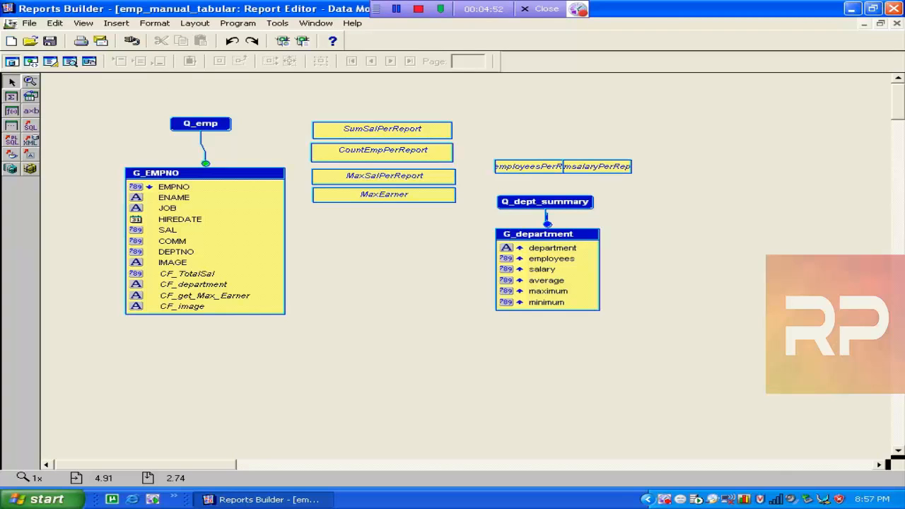
# Compile the report and move the G_EMPNO group slightly so it lines up beneath the Q_emp query
pyautogui.hotkey('ctrl', 'shift', 'k')
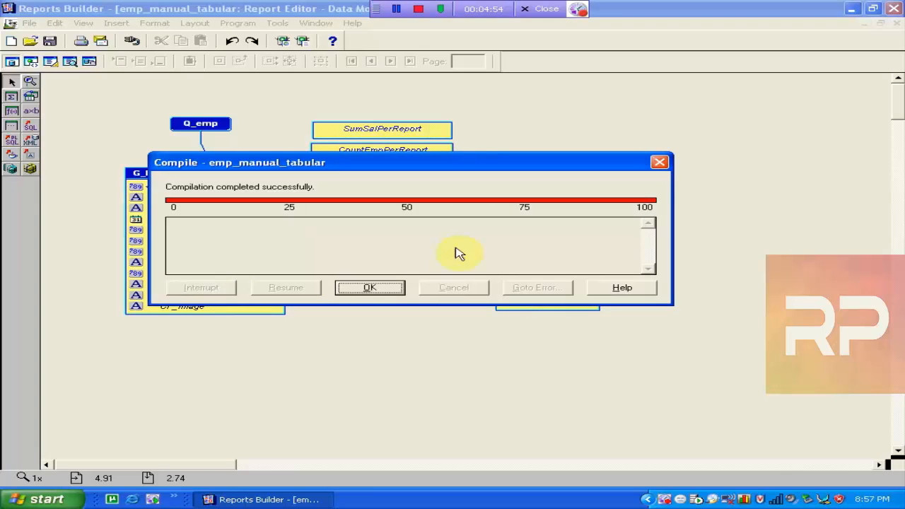
pyautogui.click(393, 288)
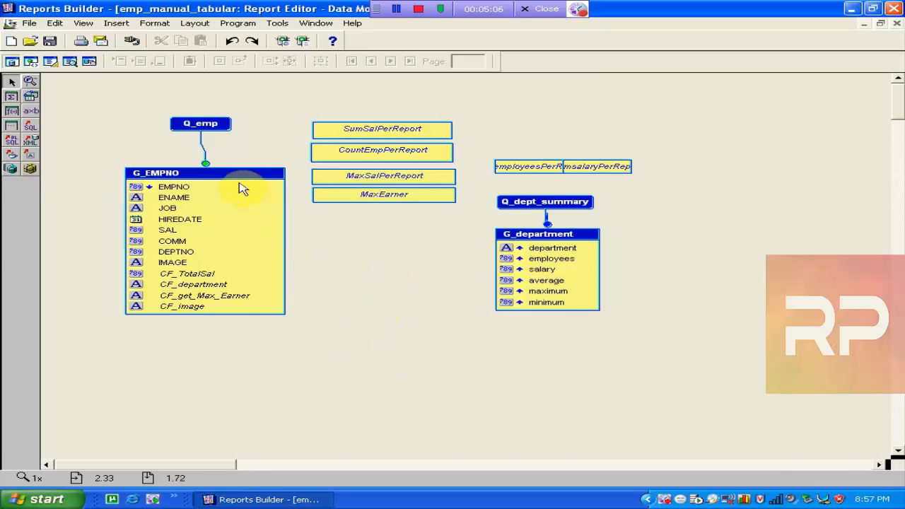
pyautogui.click(224, 176)
pyautogui.moveTo(224, 176); pyautogui.dragTo(210, 179)
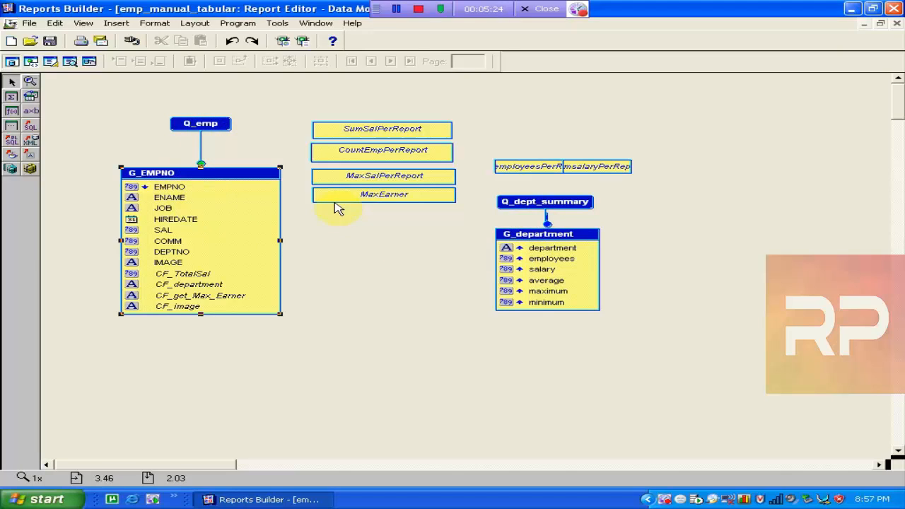
# Run the report from its paper layout and page forward to the department graph on page 3
pyautogui.click(51, 62)
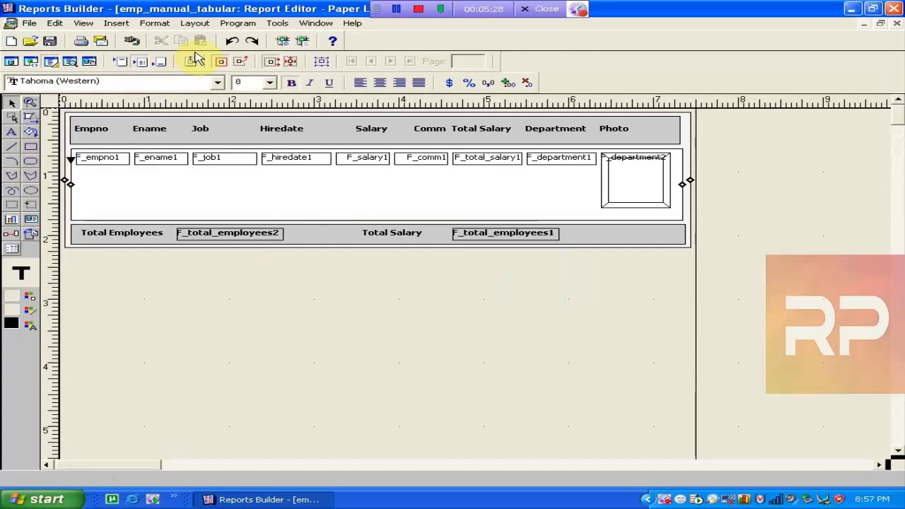
pyautogui.click(305, 42)
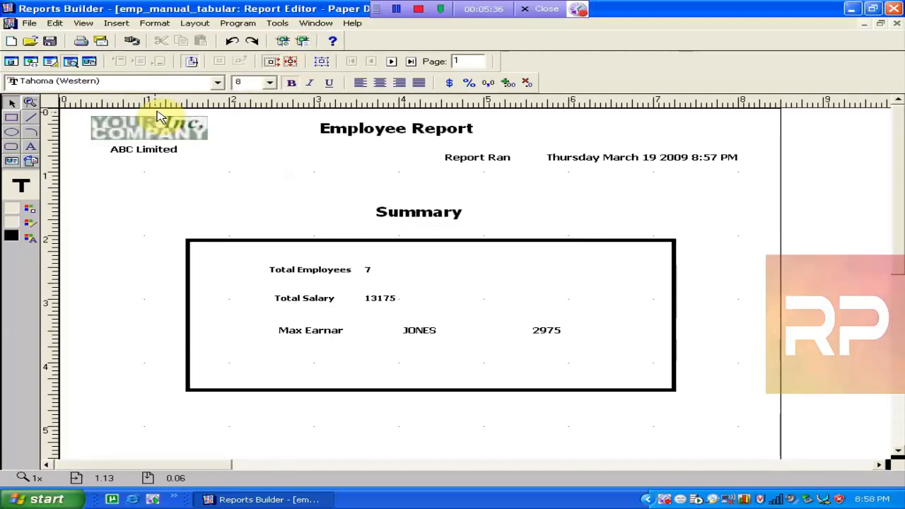
pyautogui.click(393, 63)
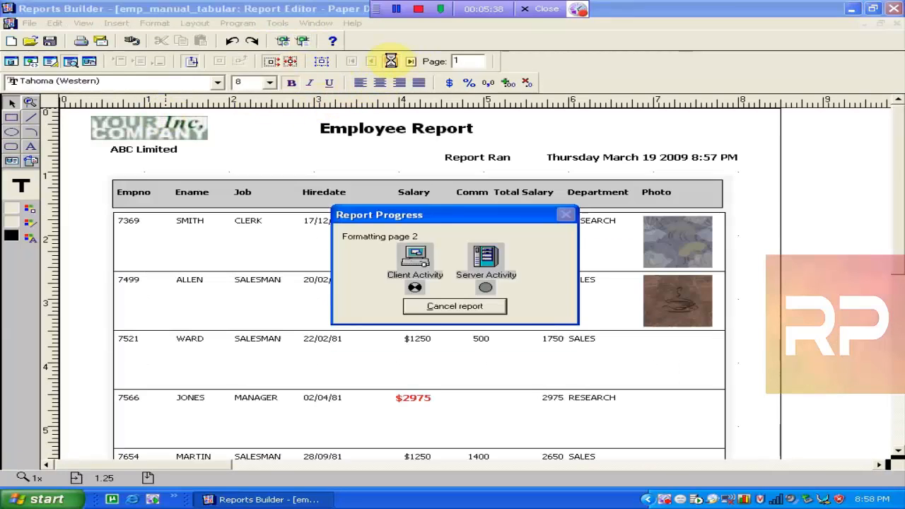
pyautogui.click(392, 62)
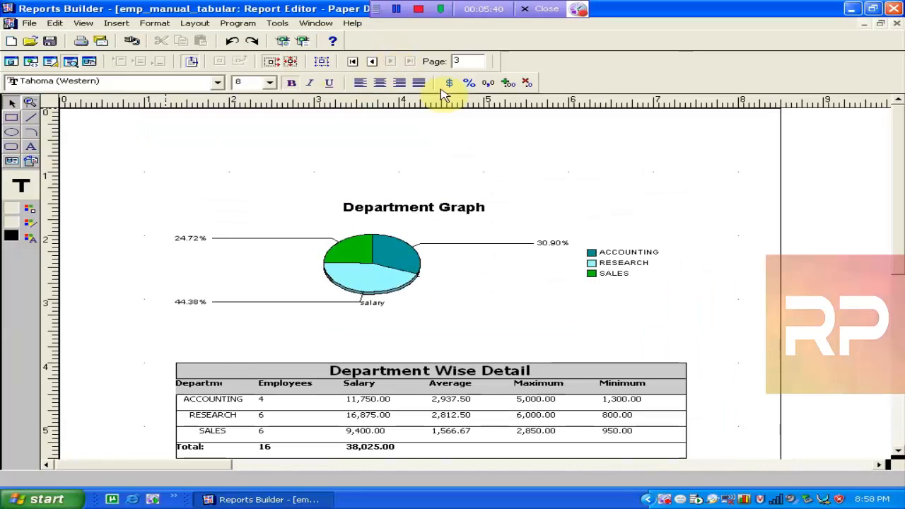
pyautogui.moveTo(895, 216); pyautogui.dragTo(888, 181)
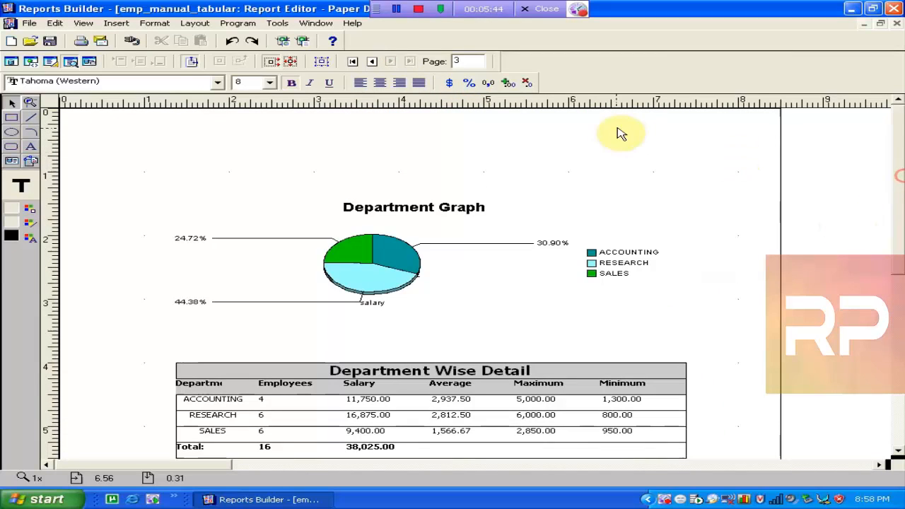
# Return to the summary on page 1, and examine the employee list with its Photo column on page 2
pyautogui.click(373, 62)
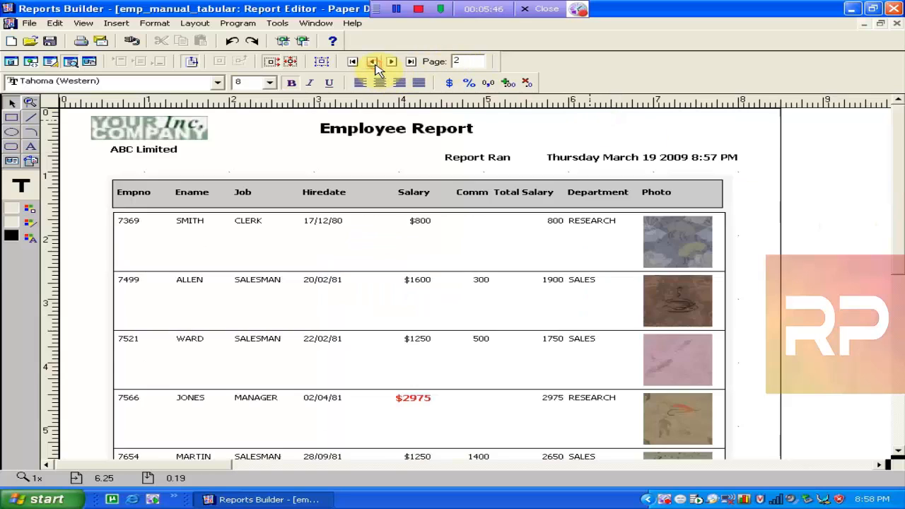
pyautogui.click(373, 62)
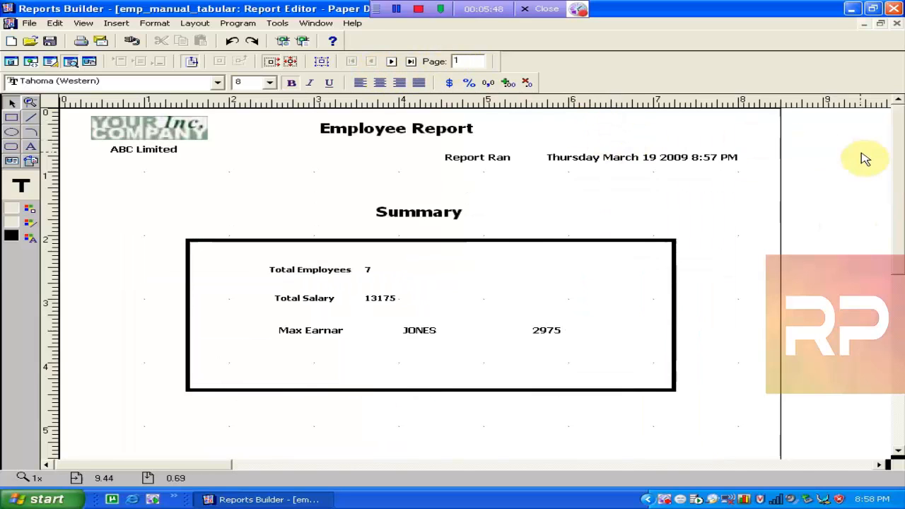
pyautogui.click(391, 62)
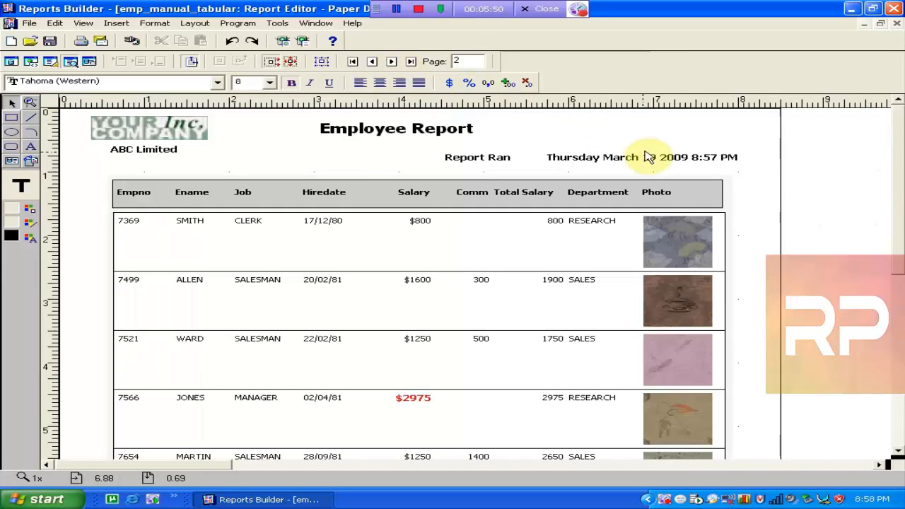
pyautogui.moveTo(899, 206); pyautogui.dragTo(898, 182)
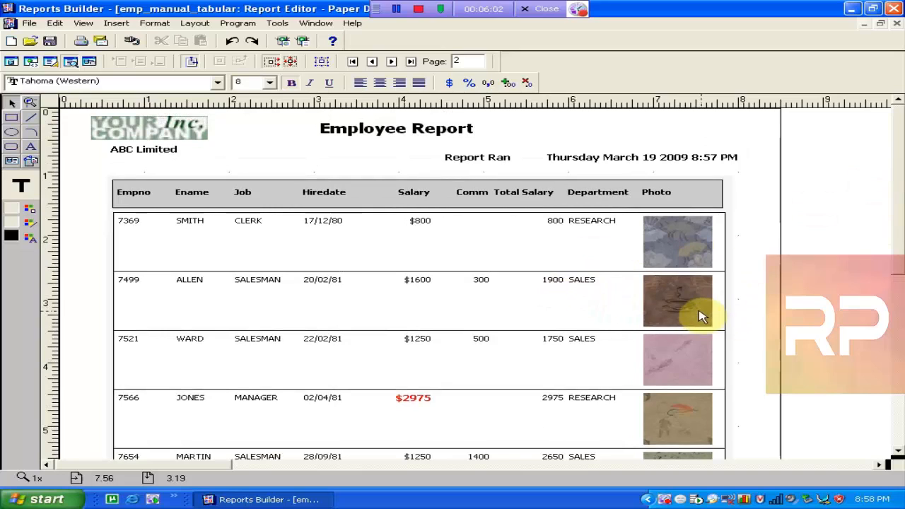
pyautogui.moveTo(900, 243); pyautogui.dragTo(899, 319)
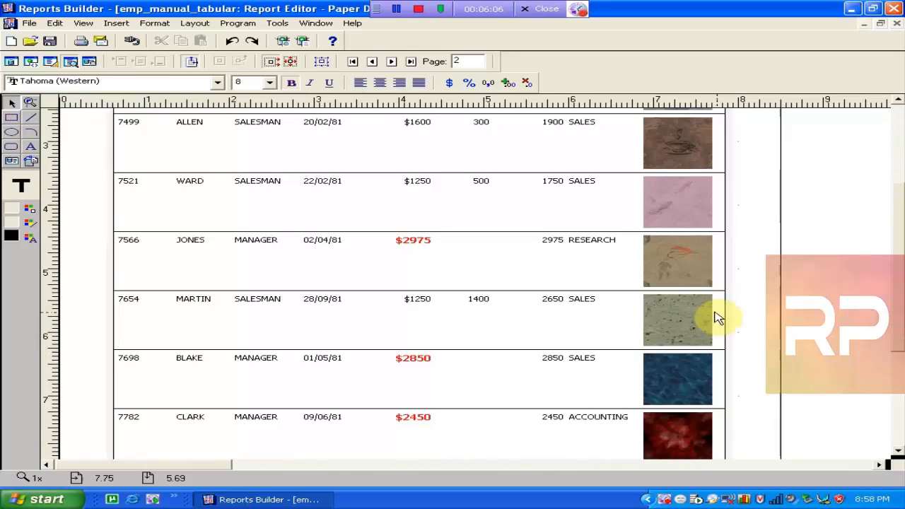
pyautogui.moveTo(900, 324); pyautogui.dragTo(899, 226)
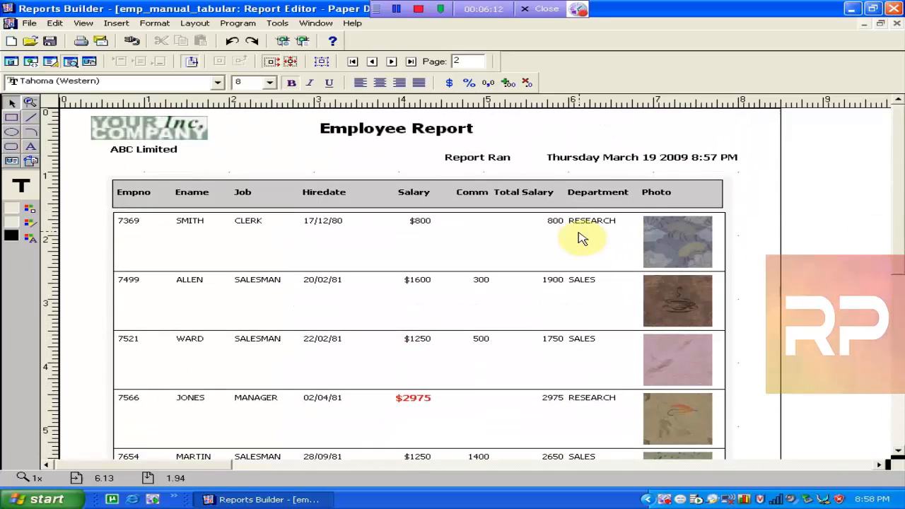
# Inspect the properties of the Photo field F_department2, including its PL/SQL formula entry, and close them
pyautogui.doubleClick(683, 265)
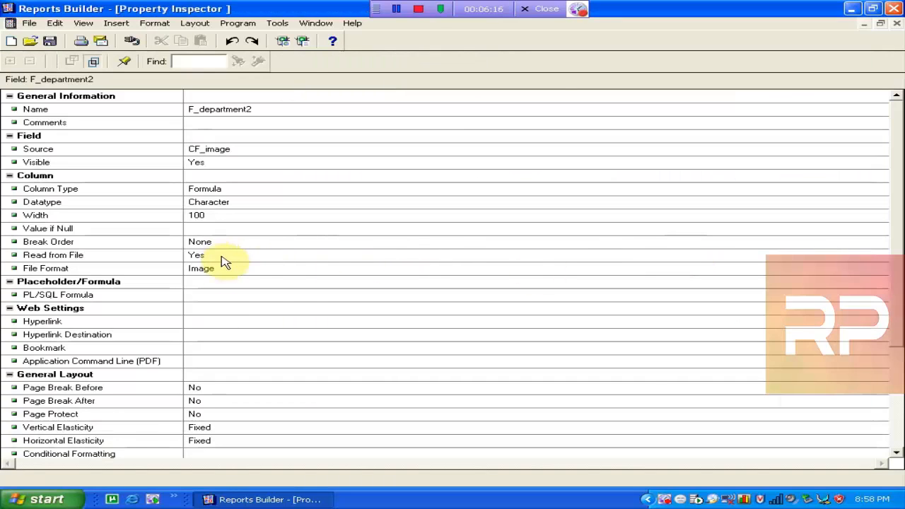
pyautogui.click(225, 297)
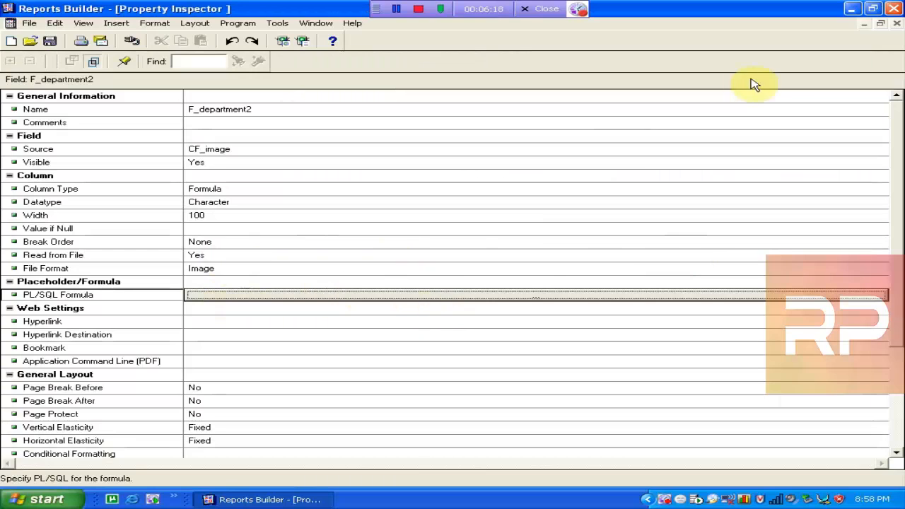
pyautogui.click(897, 24)
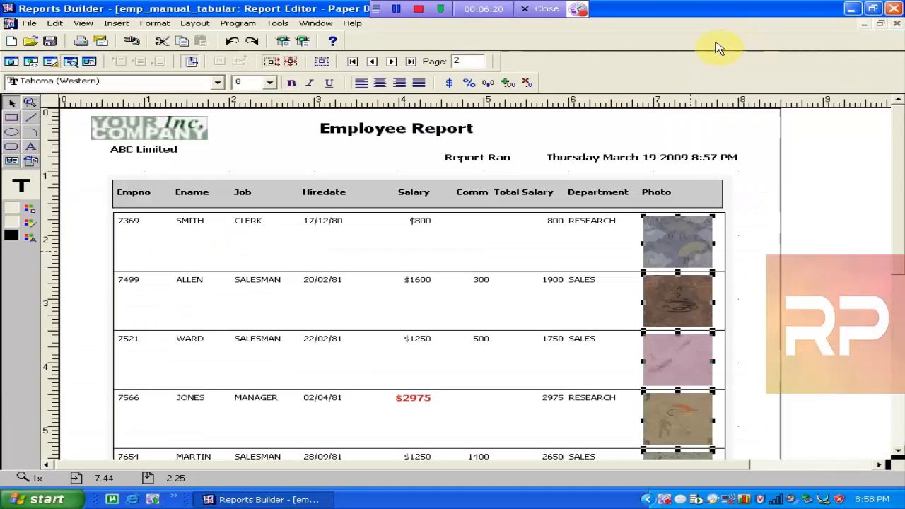
# Return to the data model and open the properties of the IMAGE column in the G_EMPNO group
pyautogui.click(12, 61)
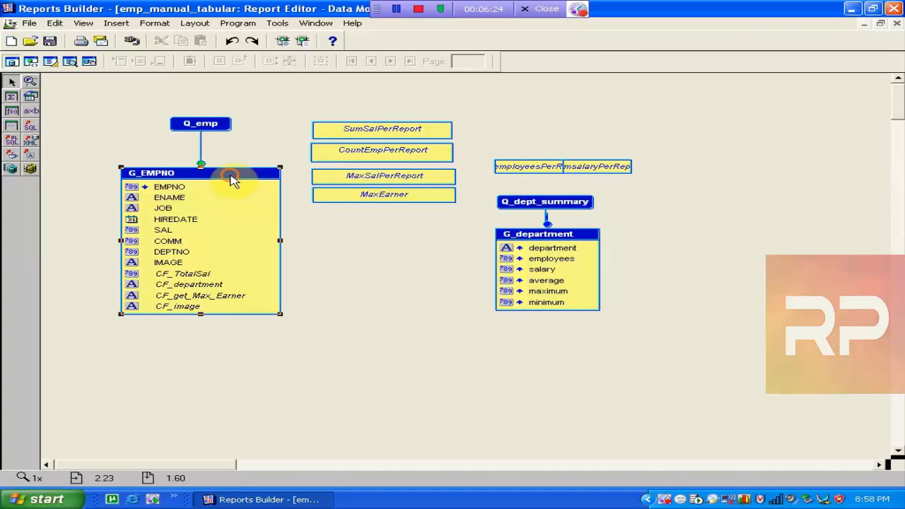
pyautogui.doubleClick(170, 262)
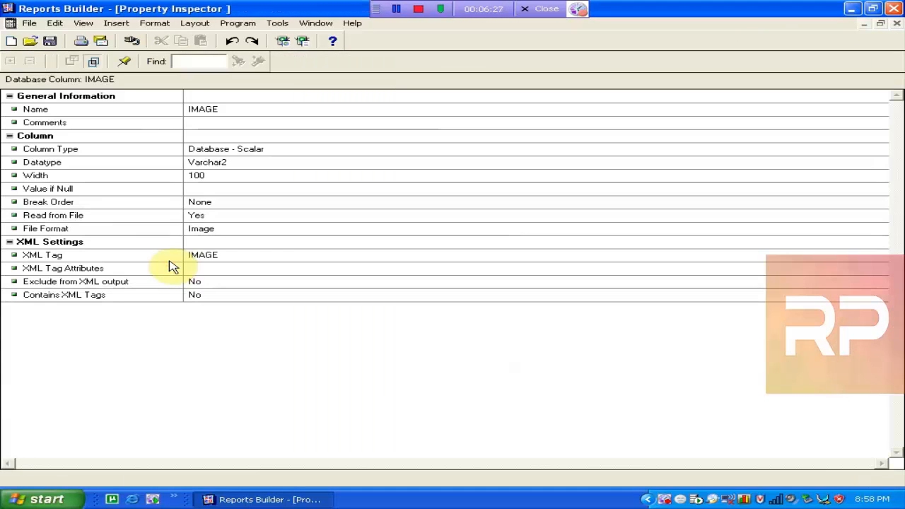
# Close the IMAGE column's properties and set the Source of the Photo field F_department2 in the paper layout to IMAGE
pyautogui.click(221, 270)
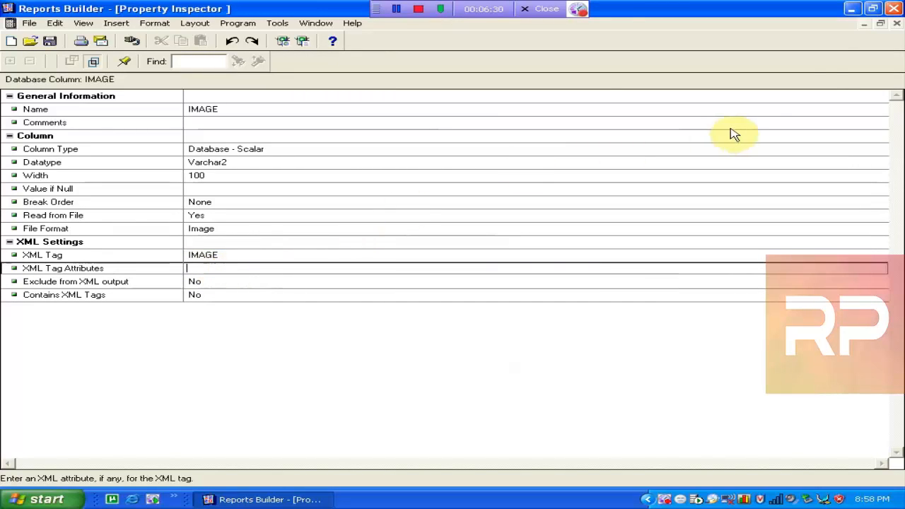
pyautogui.click(897, 24)
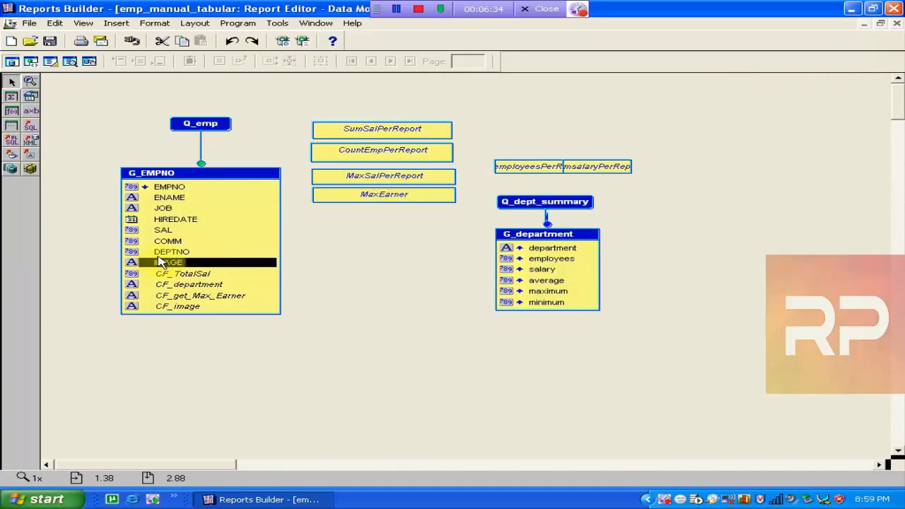
pyautogui.click(50, 62)
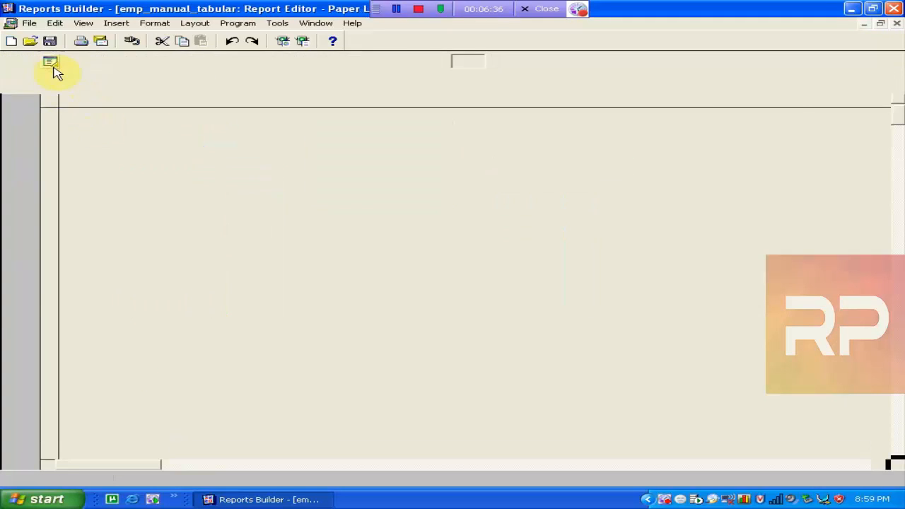
pyautogui.doubleClick(606, 167)
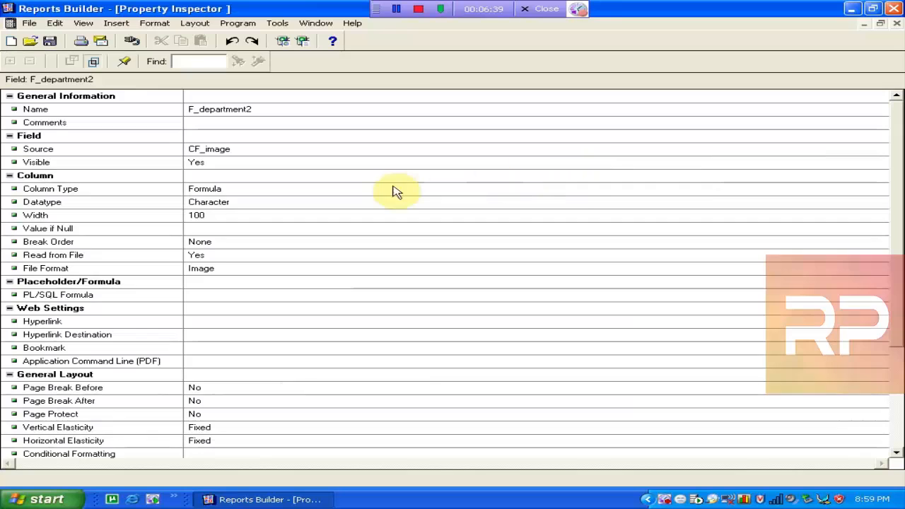
pyautogui.click(248, 152)
pyautogui.click(249, 153)
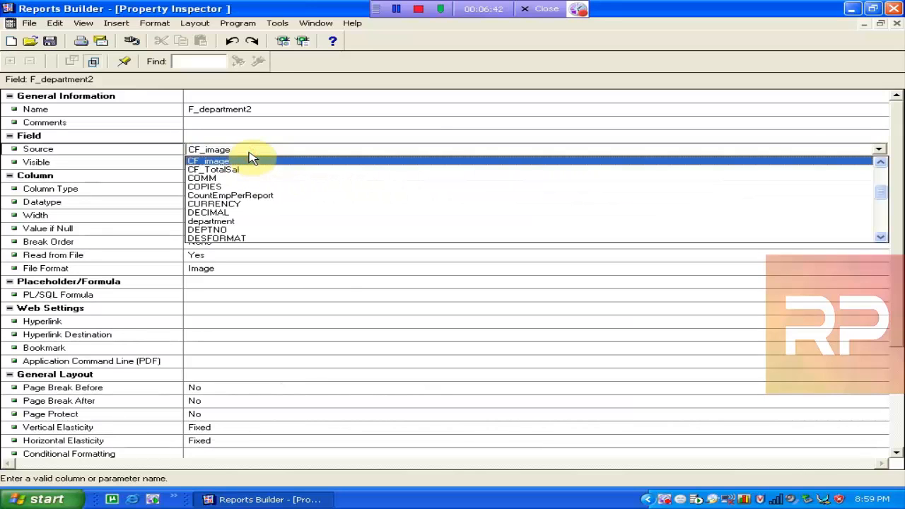
pyautogui.click(250, 154)
pyautogui.write('IMAGE')
pyautogui.press('Return')
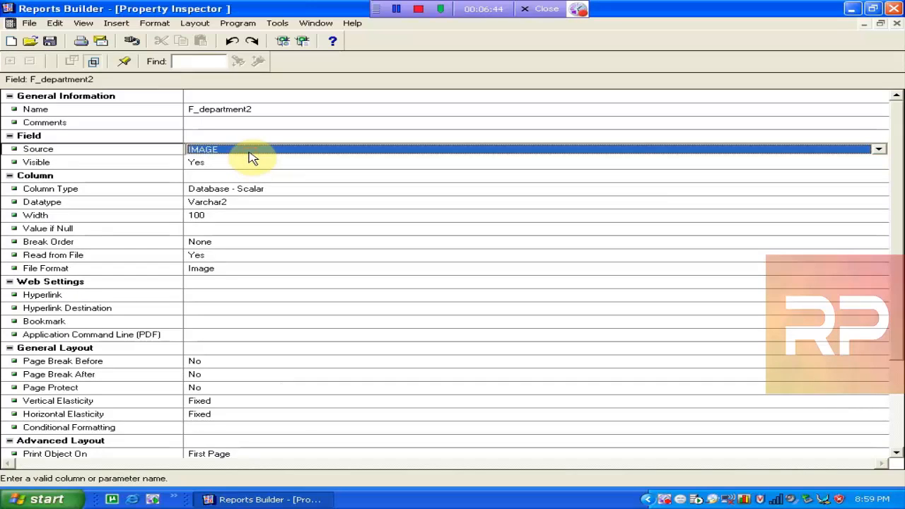
pyautogui.click(308, 126)
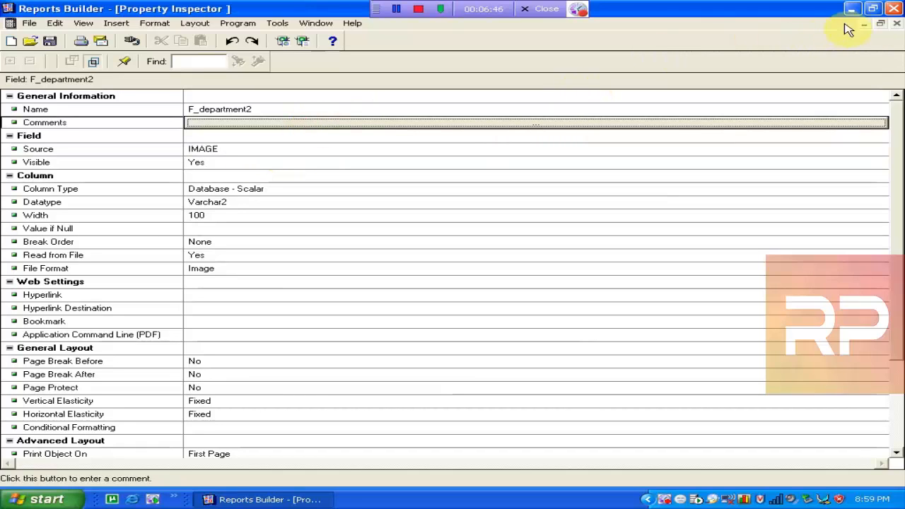
pyautogui.click(896, 28)
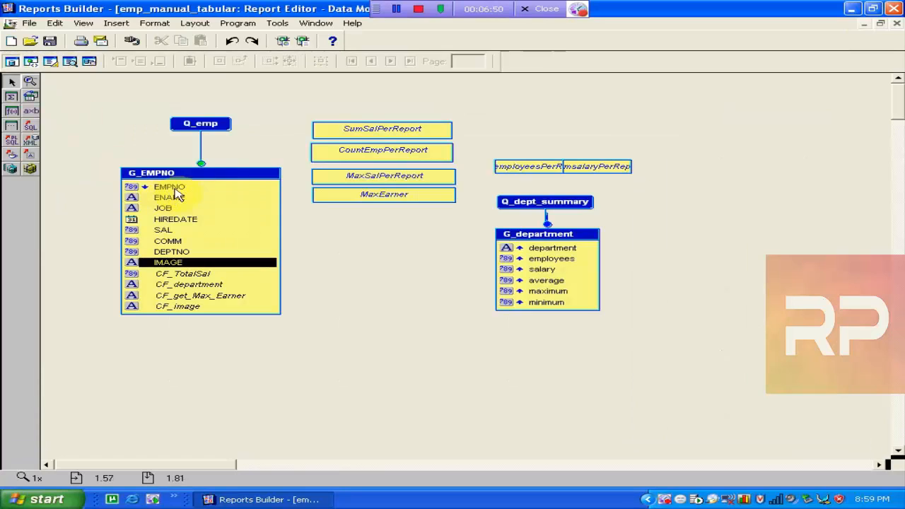
# Try the None filter type on the G_EMPNO group in the data model and switch it back to PL/SQL
pyautogui.click(203, 176)
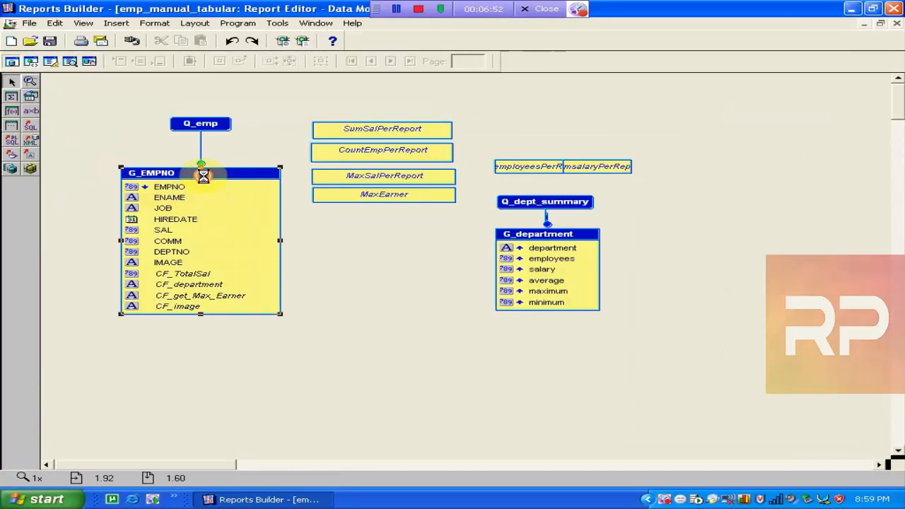
pyautogui.doubleClick(203, 175)
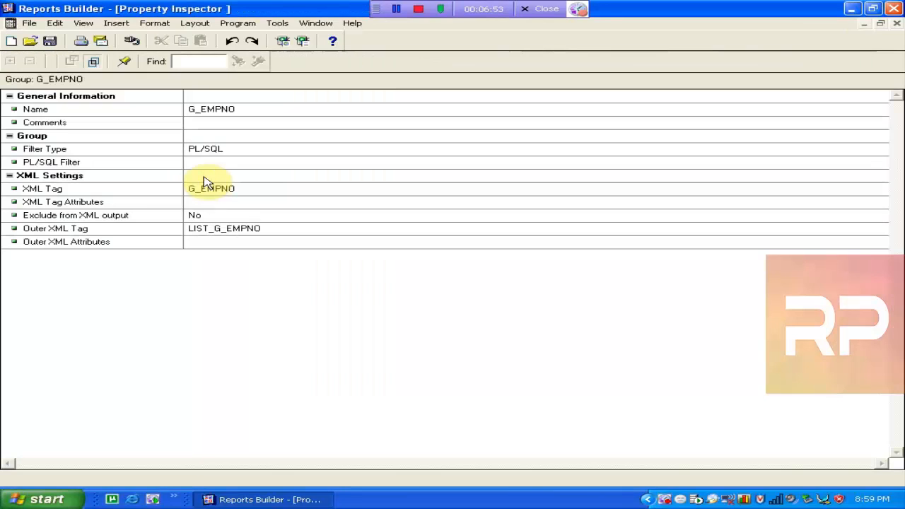
pyautogui.click(252, 164)
pyautogui.click(258, 152)
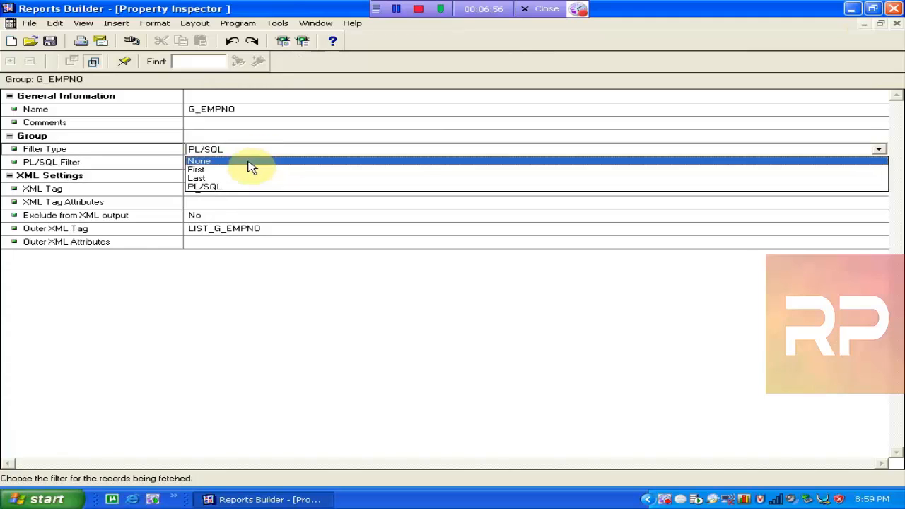
pyautogui.click(248, 161)
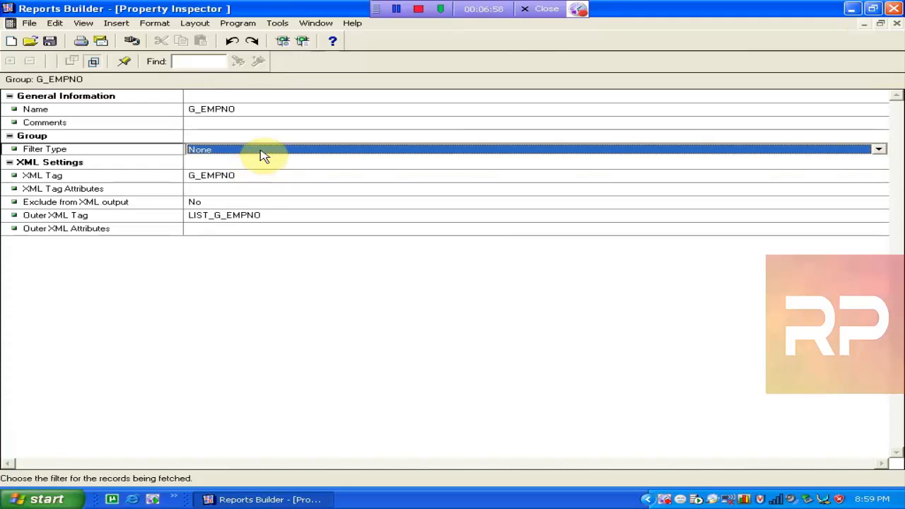
pyautogui.click(260, 150)
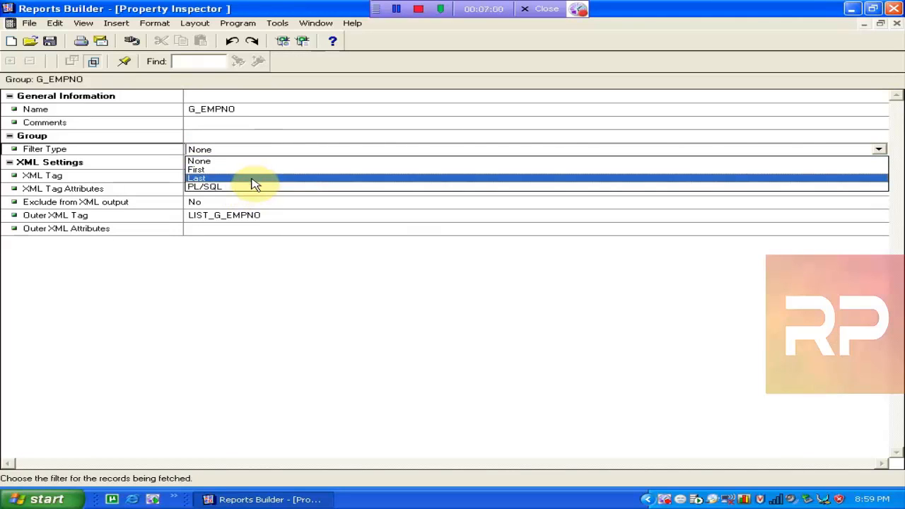
pyautogui.click(252, 186)
# Examine the PL/SQL filter function of the G_EMPNO group, and close the code and the group's properties
pyautogui.doubleClick(257, 170)
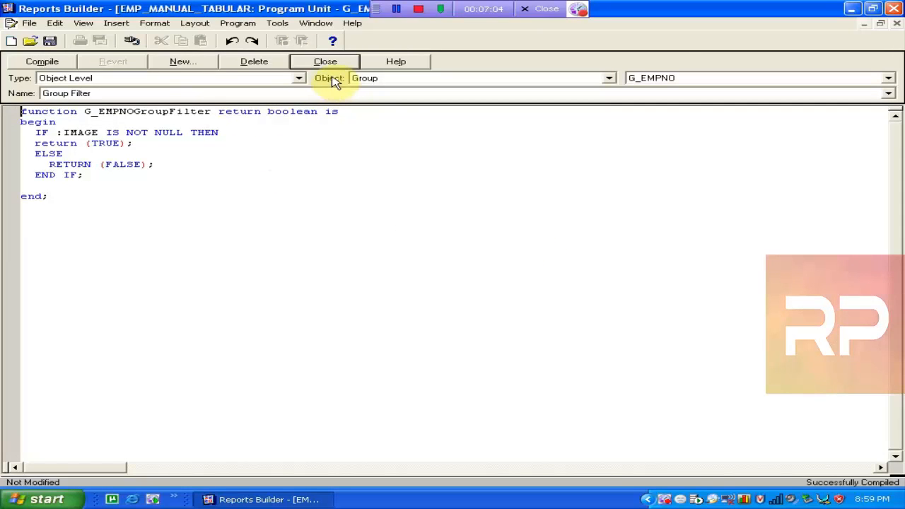
pyautogui.click(340, 64)
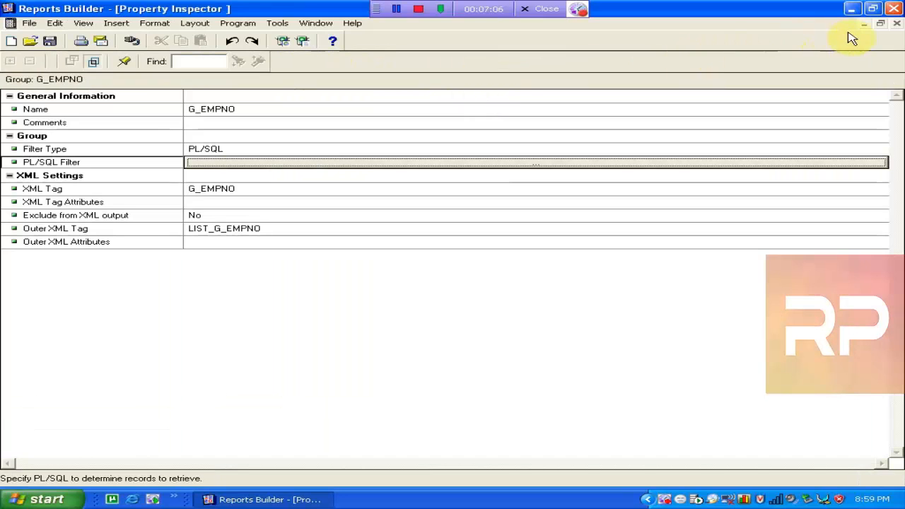
pyautogui.click(897, 24)
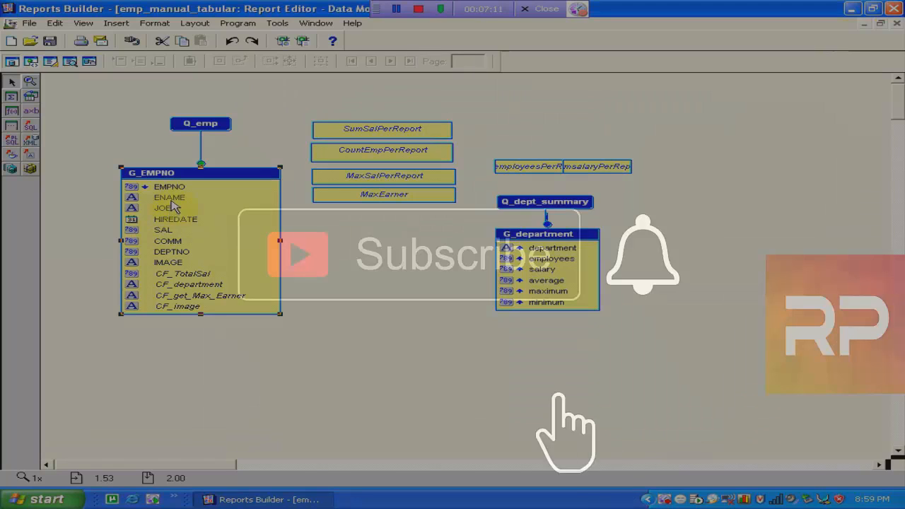
# Inspect the Break Order and Value if Null properties of the EMPNO column, and close them
pyautogui.doubleClick(170, 187)
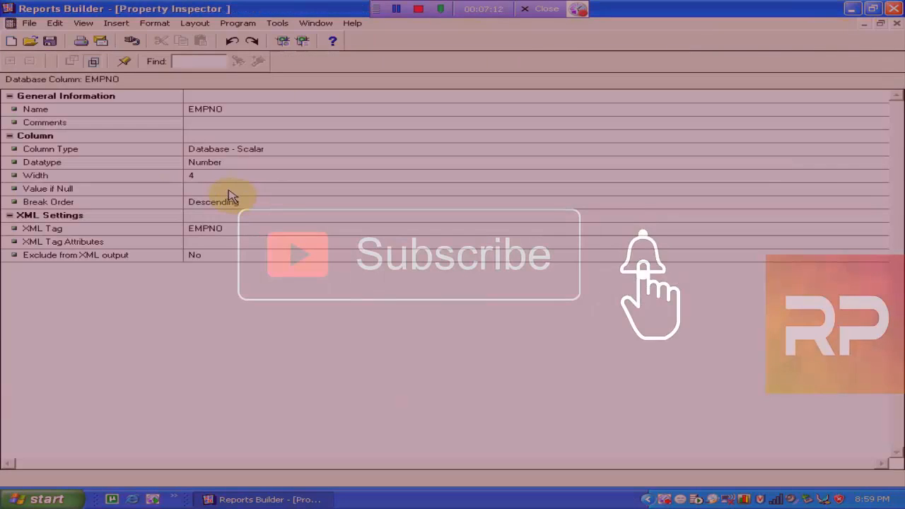
pyautogui.click(222, 204)
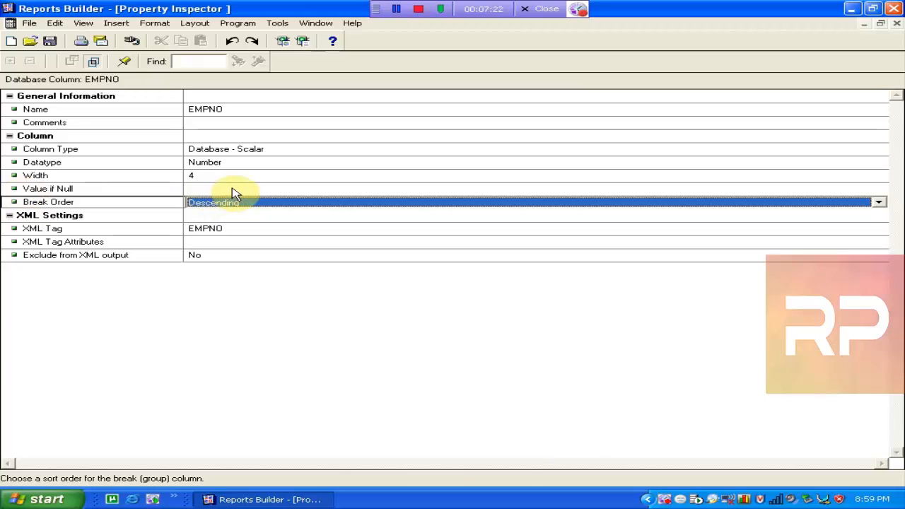
pyautogui.click(233, 189)
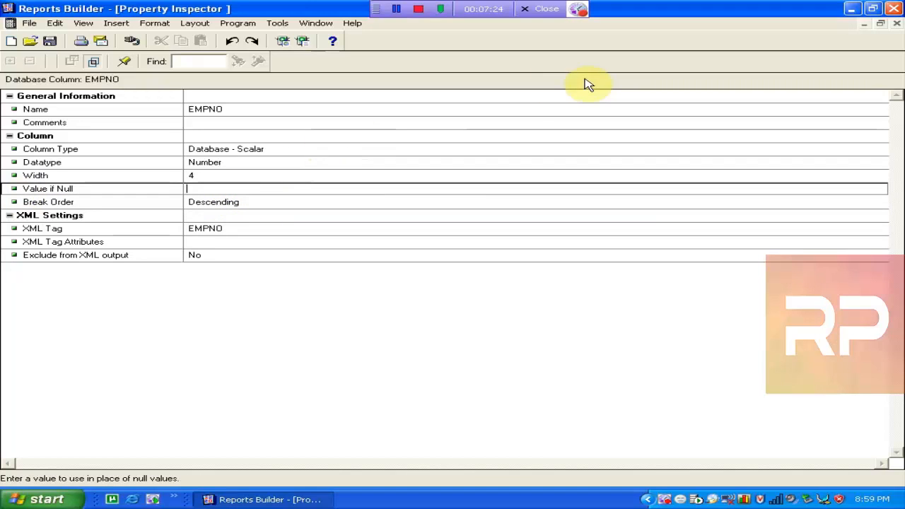
pyautogui.click(897, 24)
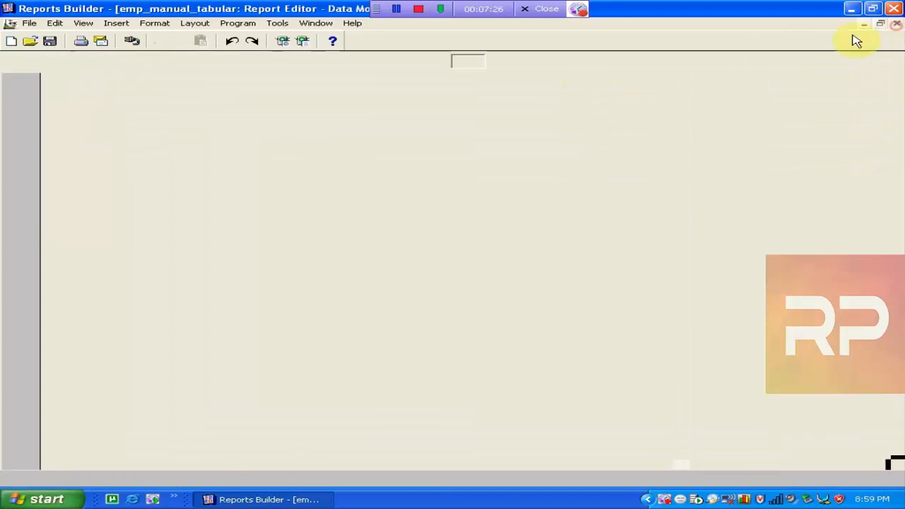
# Set the Filter Type of the G_EMPNO group to None and close its properties
pyautogui.doubleClick(202, 178)
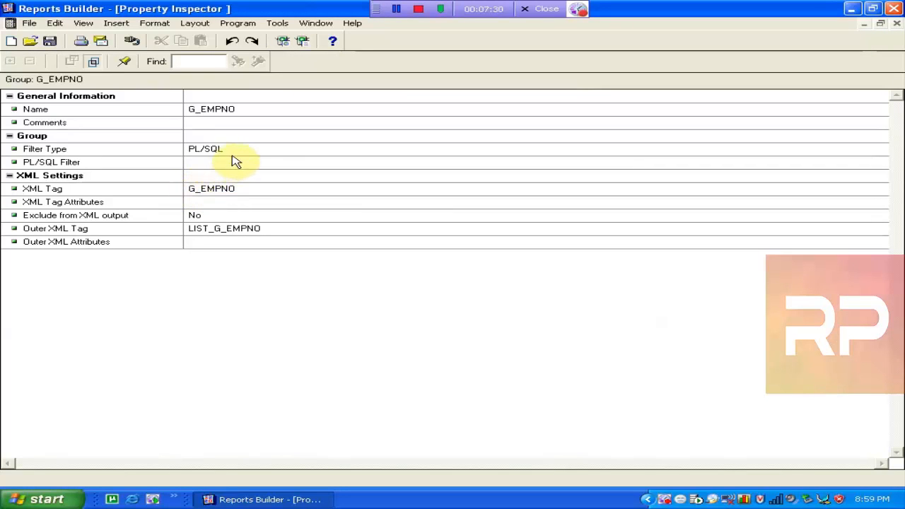
pyautogui.click(233, 155)
pyautogui.click(223, 162)
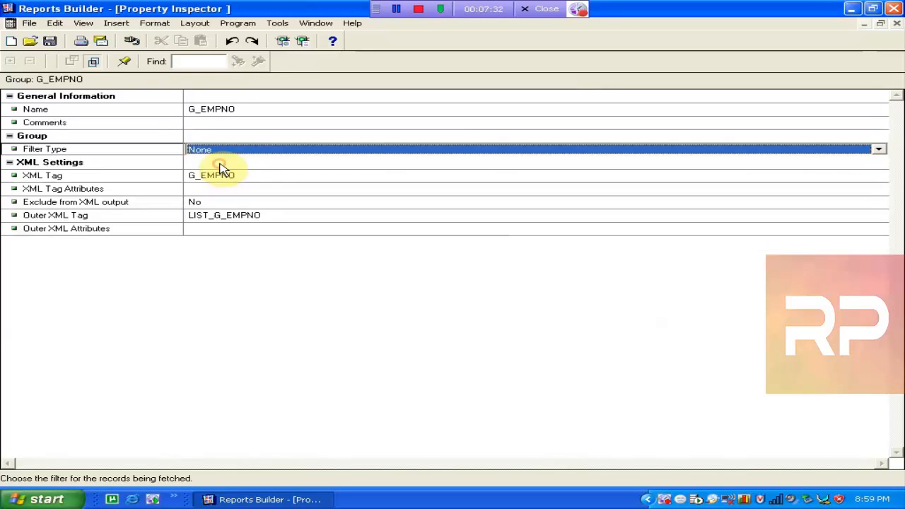
pyautogui.click(239, 138)
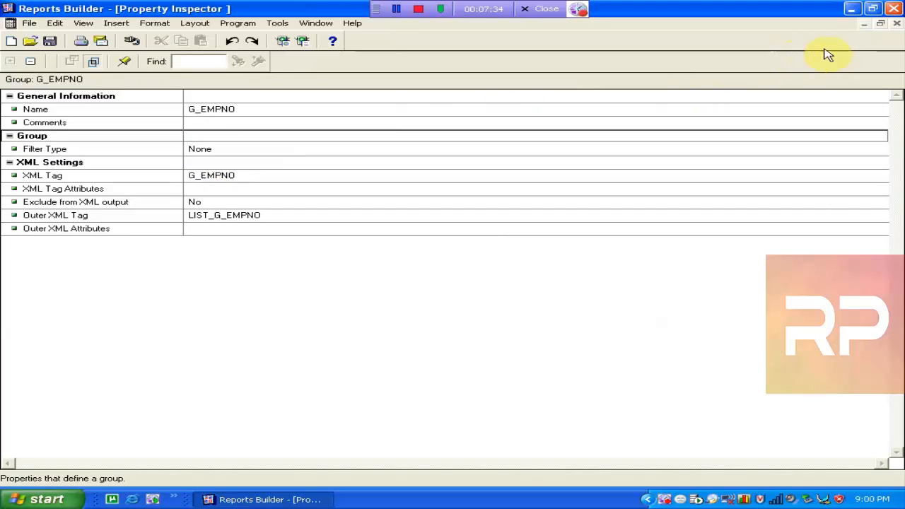
pyautogui.click(897, 24)
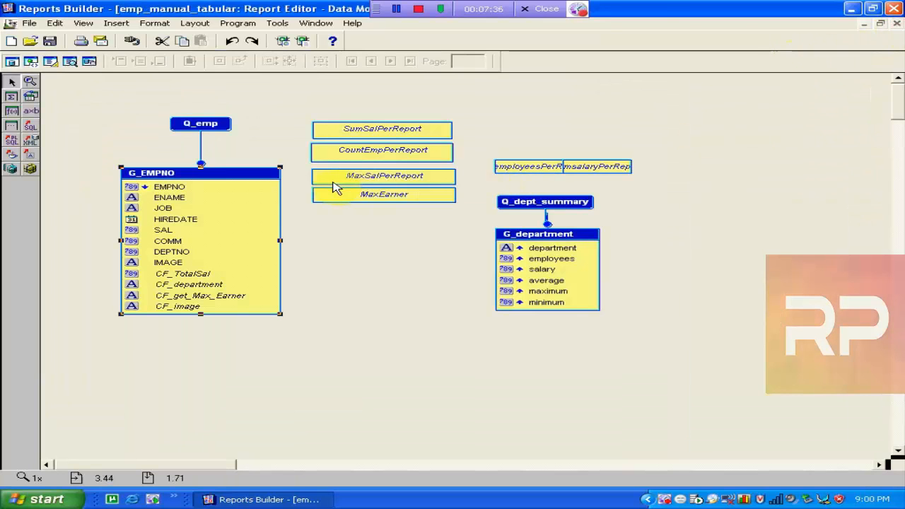
# Run the report as a paper layout and page forward through the employee list to the department graph on page 4
pyautogui.click(226, 151)
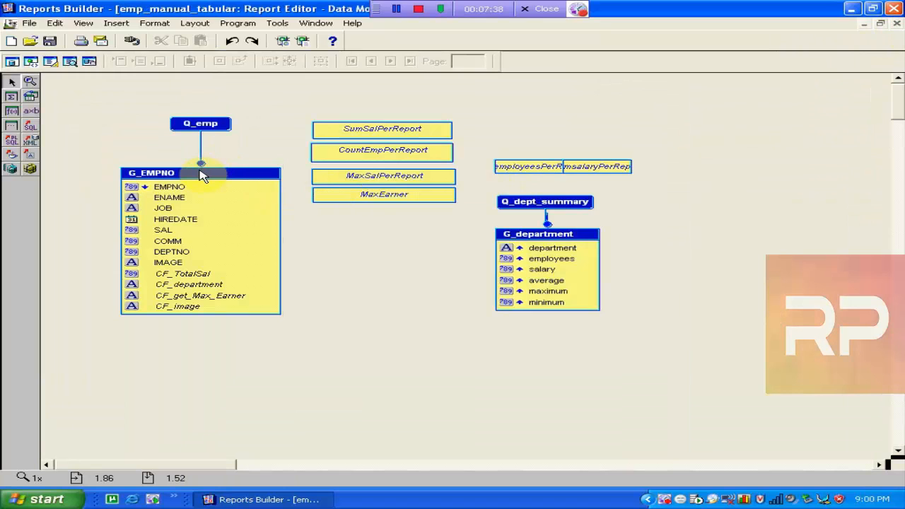
pyautogui.click(201, 177)
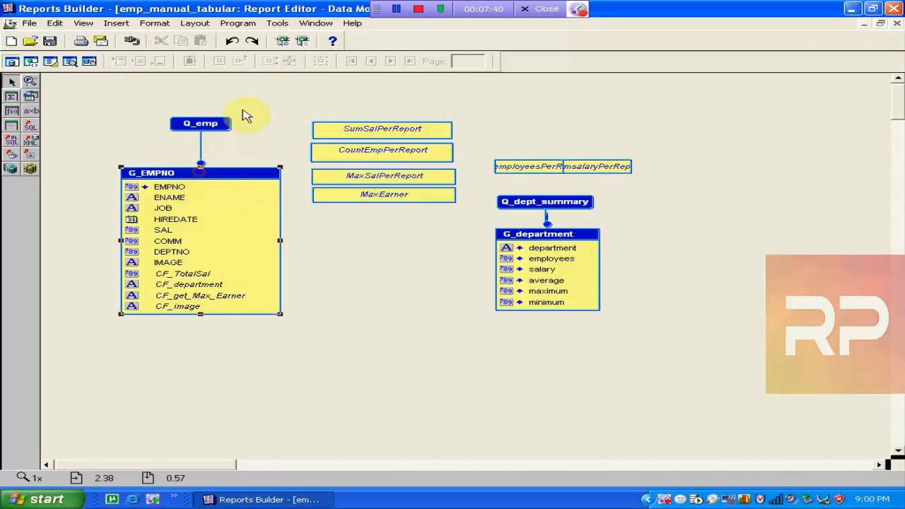
pyautogui.click(306, 41)
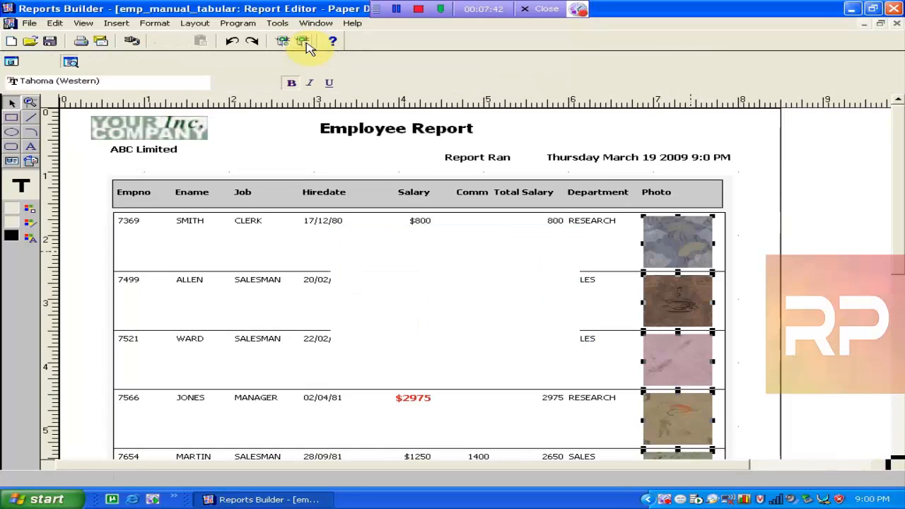
pyautogui.moveTo(899, 146)
pyautogui.mouseDown()
pyautogui.moveTo(904, 304)
pyautogui.moveTo(903, 142)
pyautogui.mouseUp()
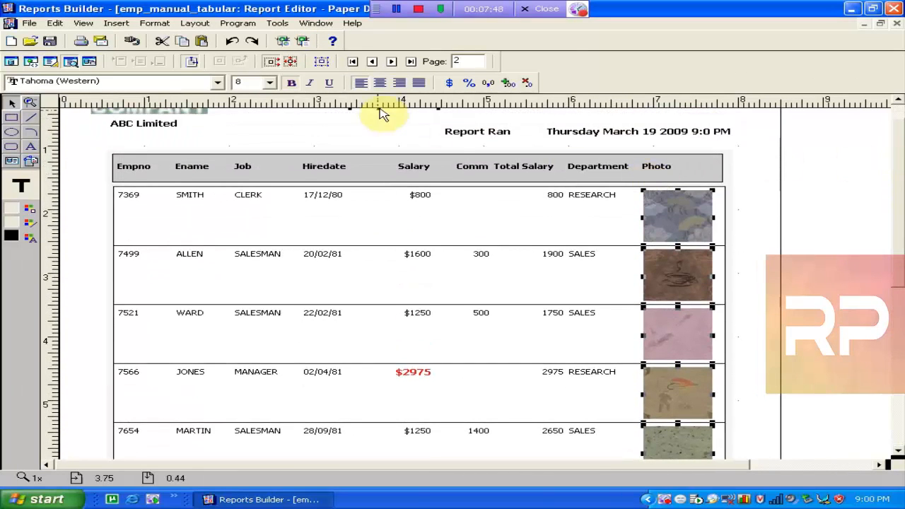
pyautogui.click(393, 63)
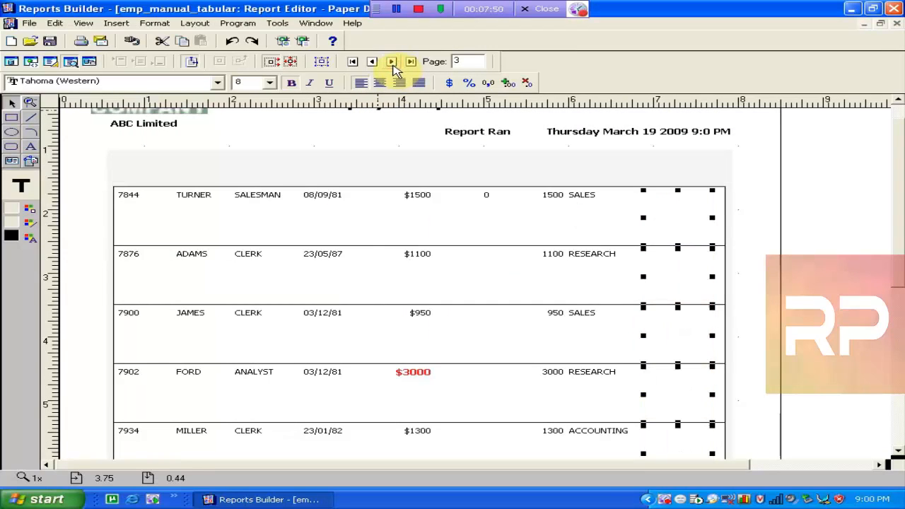
pyautogui.click(514, 161)
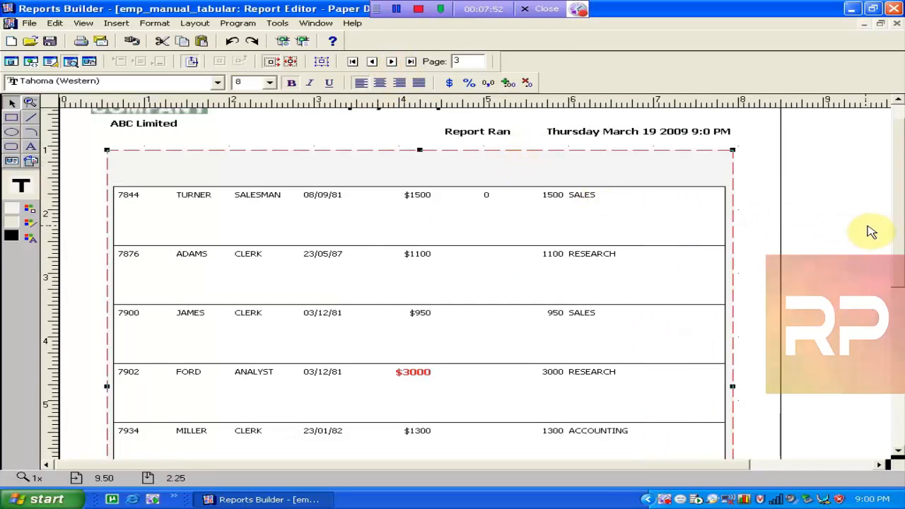
pyautogui.moveTo(896, 218); pyautogui.dragTo(891, 156)
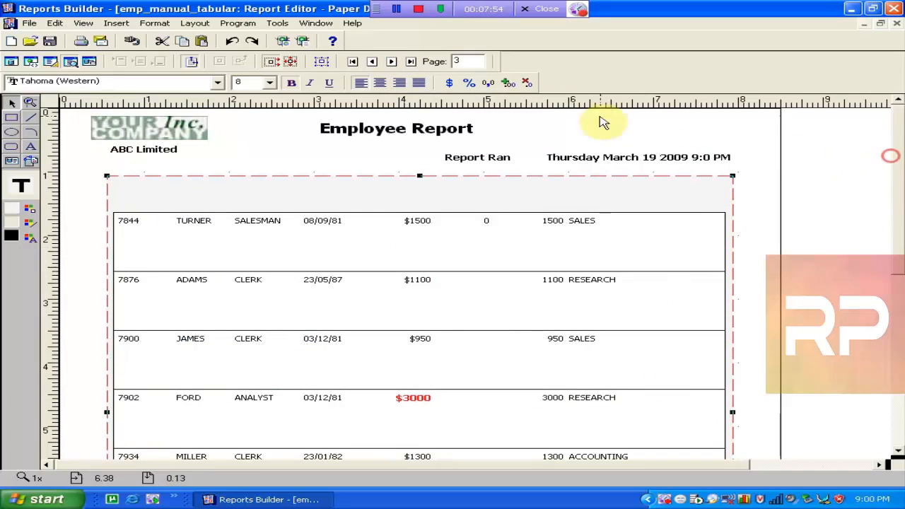
pyautogui.click(391, 62)
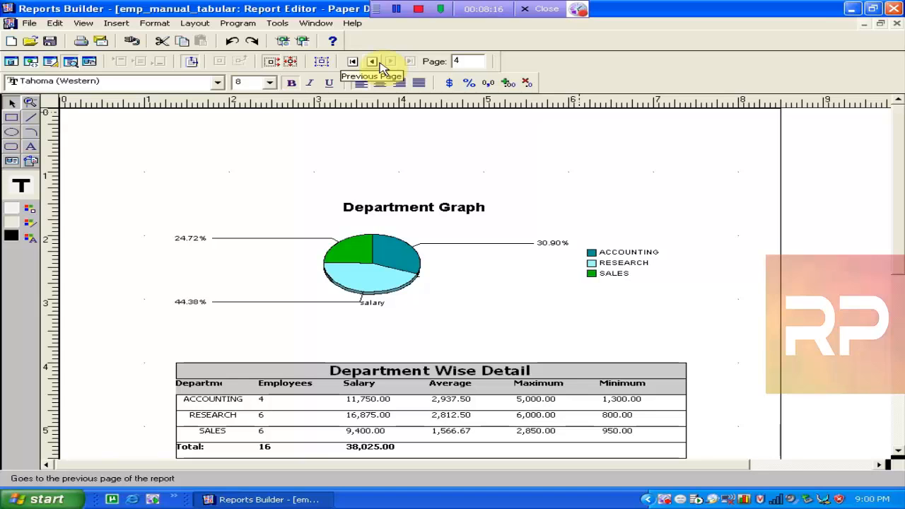
# Page back and forth between the employee list and the department graph, ending on the summary on page 1
pyautogui.click(373, 61)
pyautogui.click(374, 61)
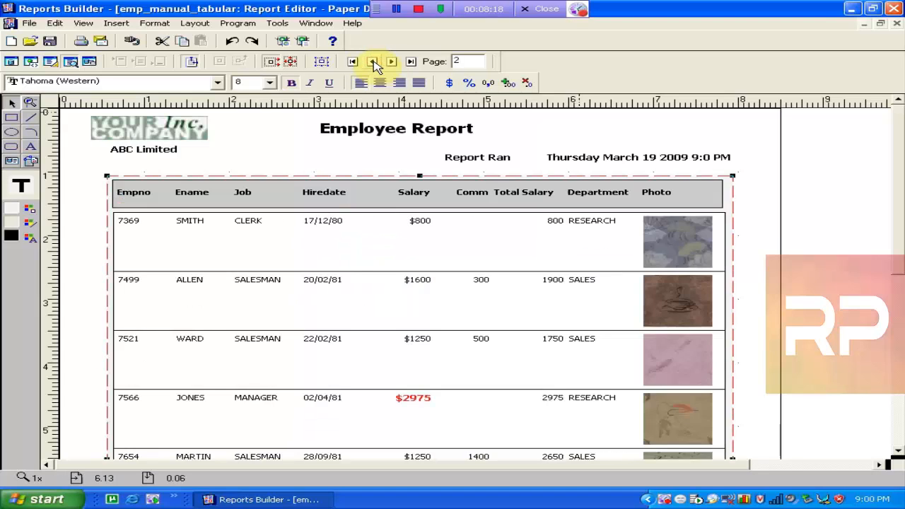
pyautogui.click(373, 62)
pyautogui.click(392, 62)
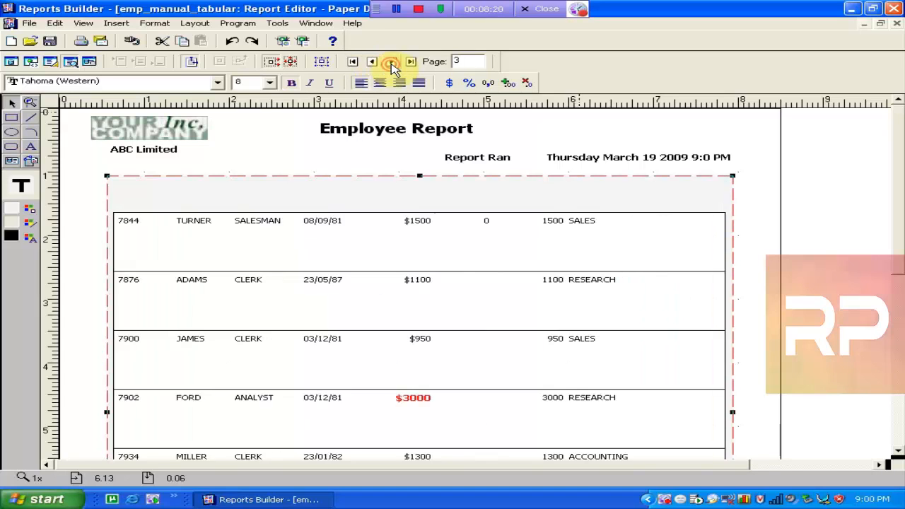
pyautogui.click(391, 61)
pyautogui.click(391, 62)
pyautogui.click(372, 62)
pyautogui.click(378, 65)
pyautogui.click(378, 65)
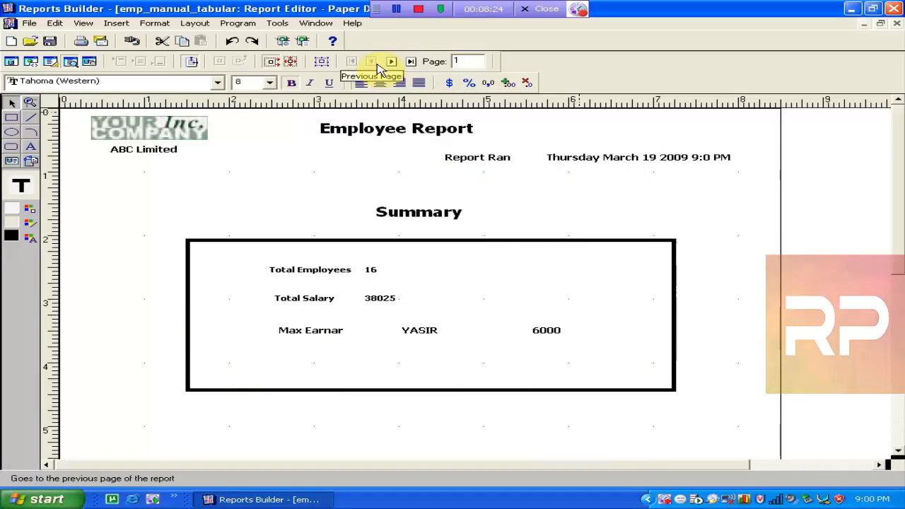
# Page forward to the employee rows on page 3 and return to the summary page
pyautogui.click(391, 61)
pyautogui.click(391, 61)
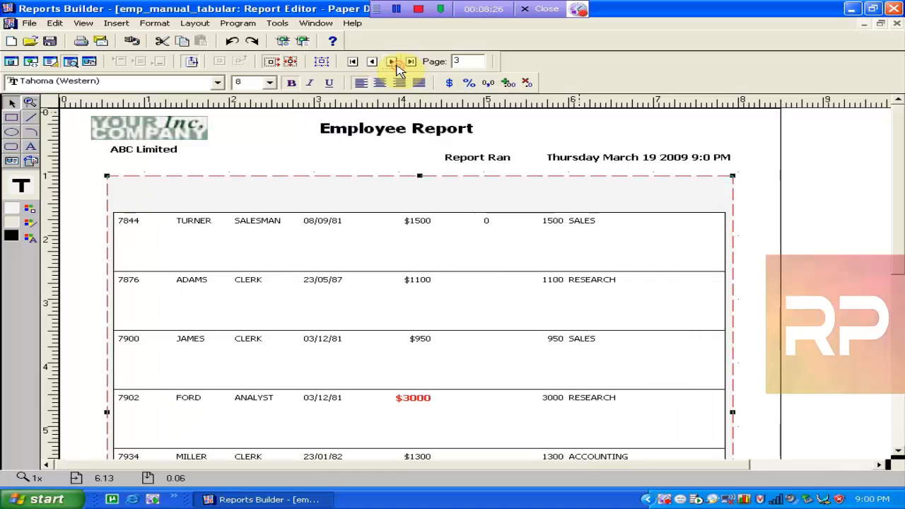
pyautogui.doubleClick(372, 63)
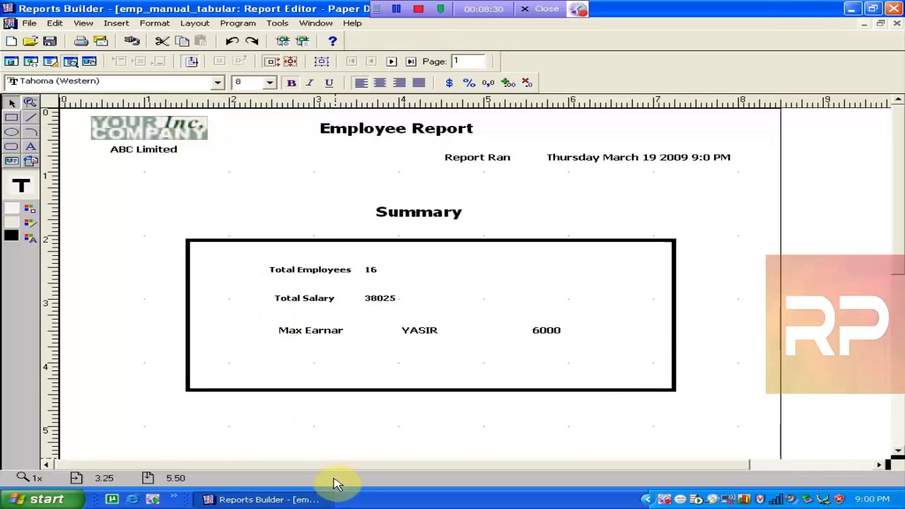
pyautogui.click(300, 504)
pyautogui.click(301, 504)
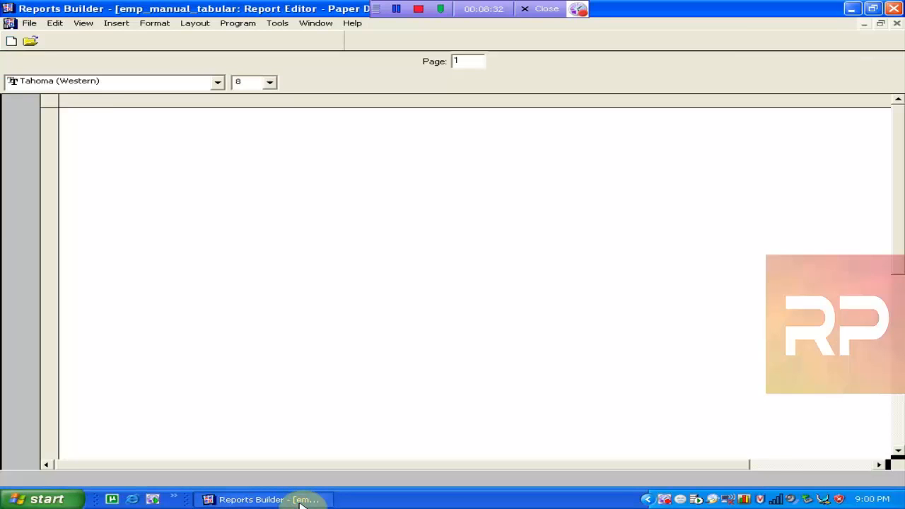
pyautogui.click(301, 504)
pyautogui.click(300, 504)
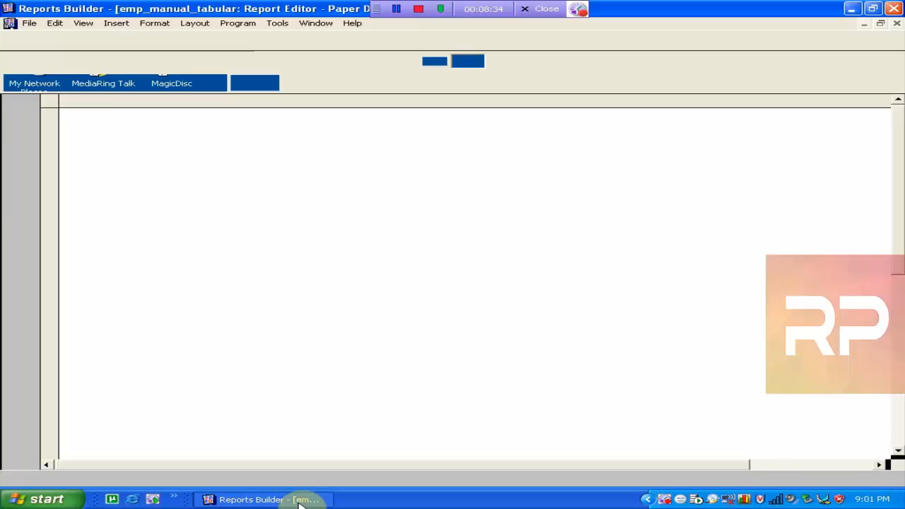
# Close the report editor, collapsing EMP_MANUAL_TABULAR in the Object Navigator, and create a new report with the Report Wizard
pyautogui.click(896, 25)
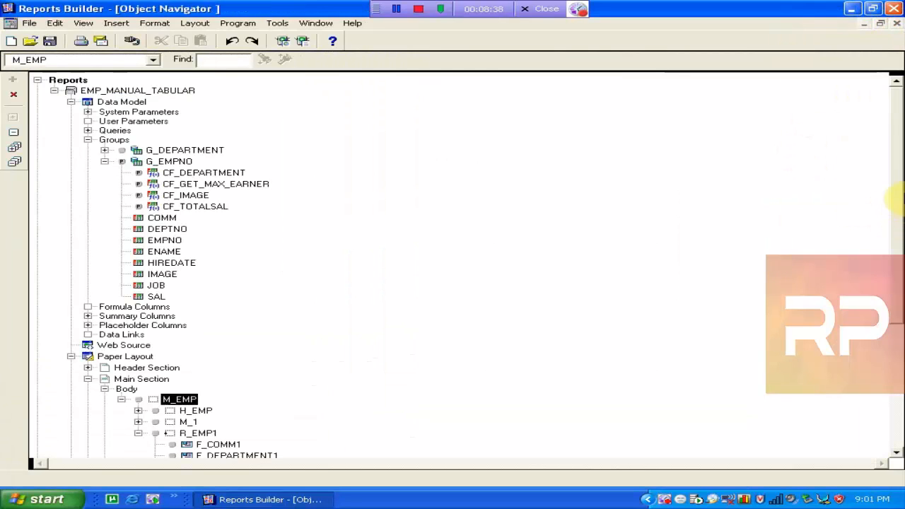
pyautogui.click(53, 90)
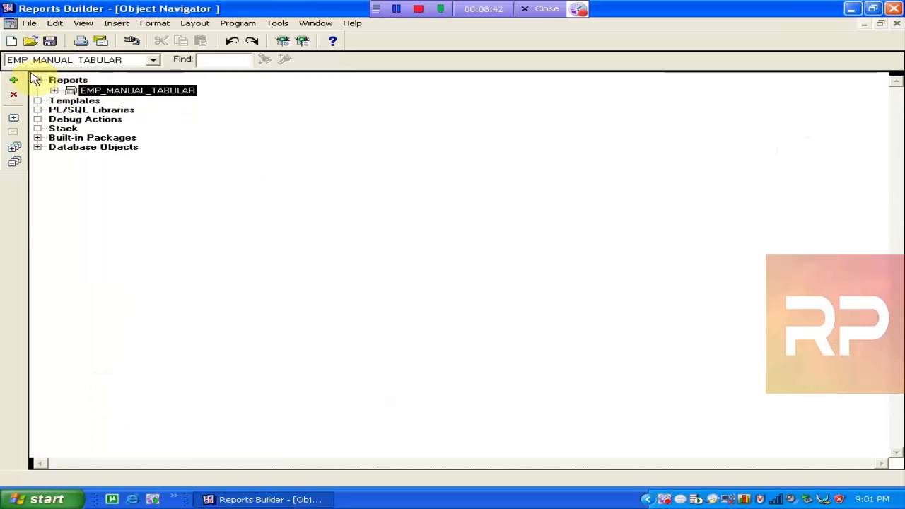
pyautogui.click(14, 81)
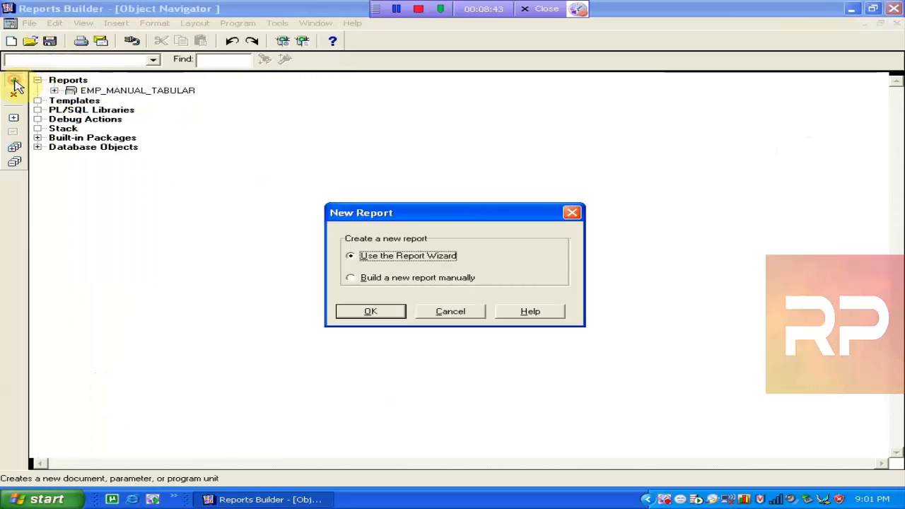
pyautogui.click(361, 320)
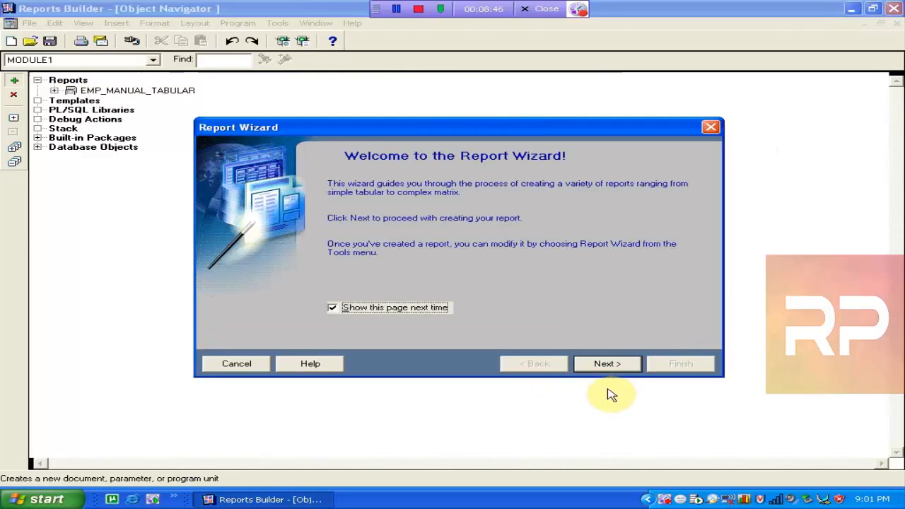
# Set up the new report as a paper layout only, in Tabular style, with SQL Query as the data source type
pyautogui.click(609, 366)
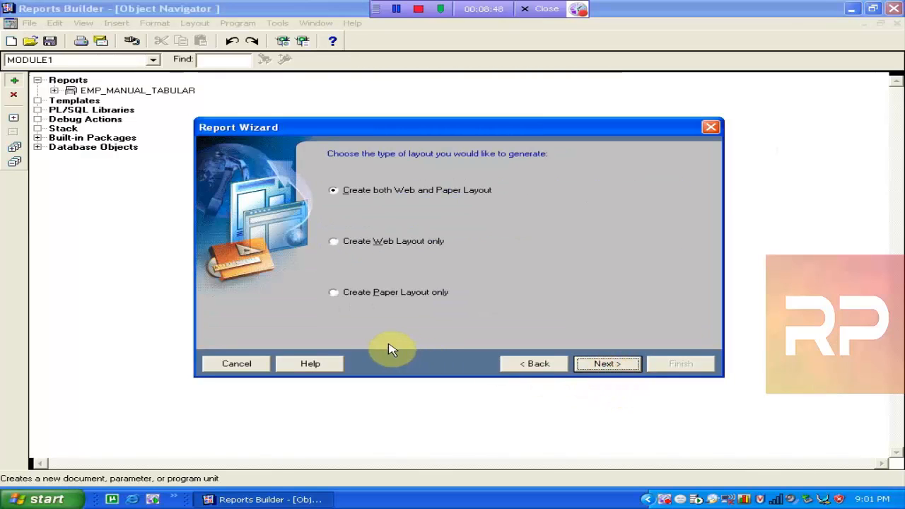
pyautogui.click(360, 298)
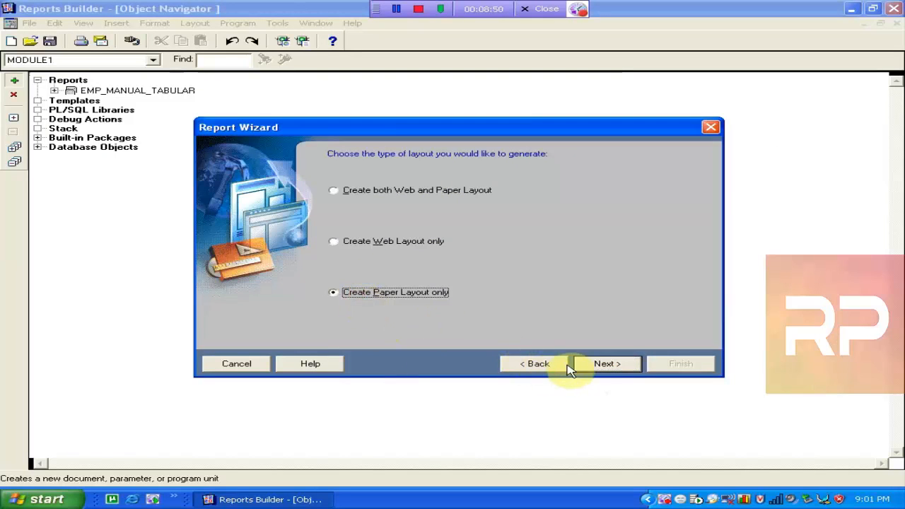
pyautogui.click(578, 365)
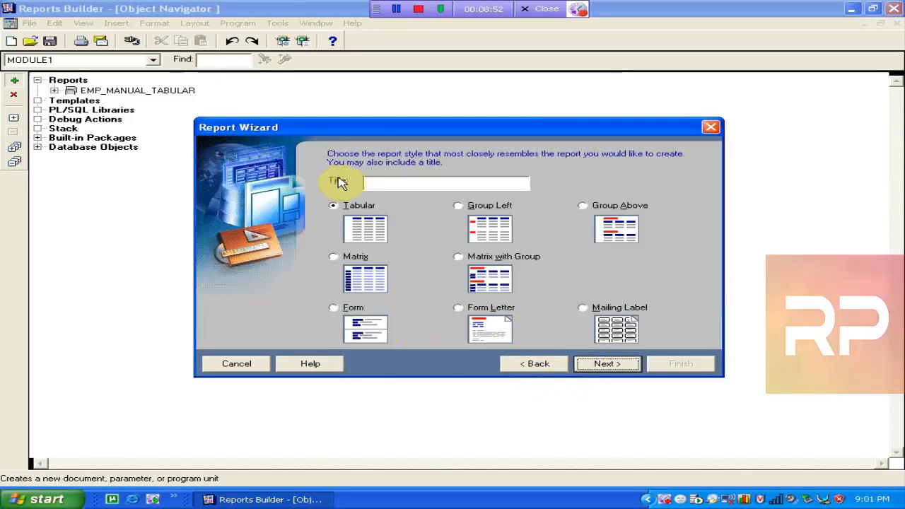
pyautogui.click(598, 364)
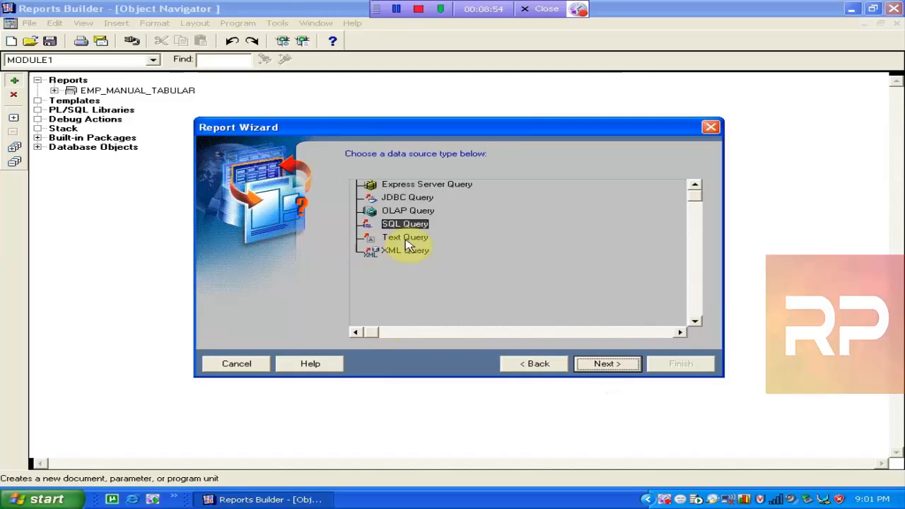
pyautogui.click(601, 365)
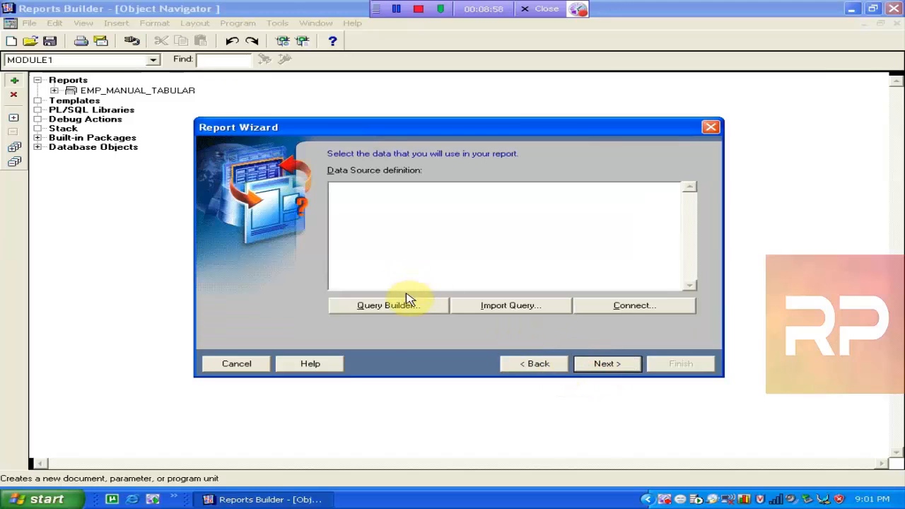
# Build a query selecting all columns of the EMP table with Query Builder and include every field in the report
pyautogui.click(408, 300)
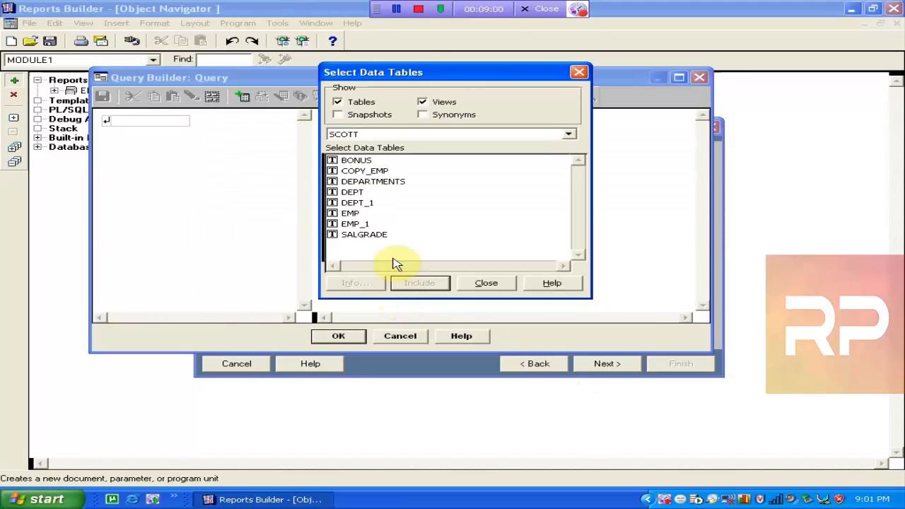
pyautogui.click(354, 214)
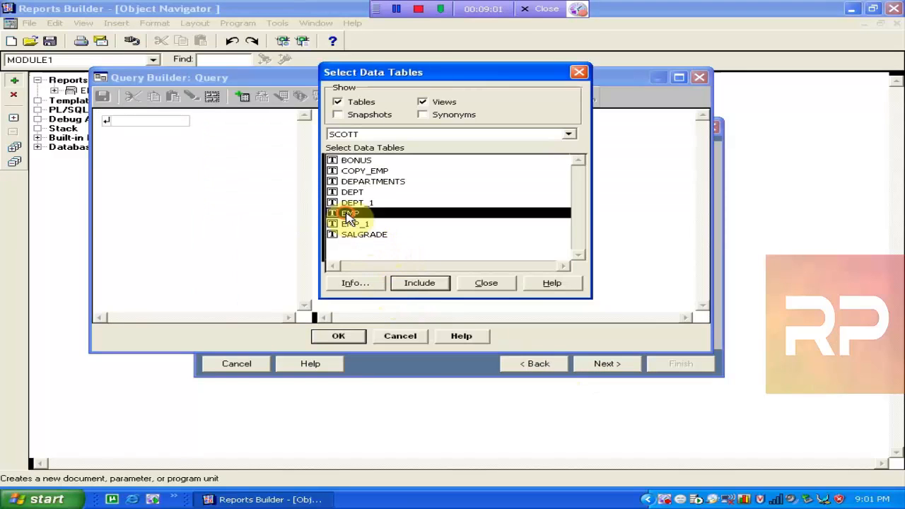
pyautogui.click(419, 282)
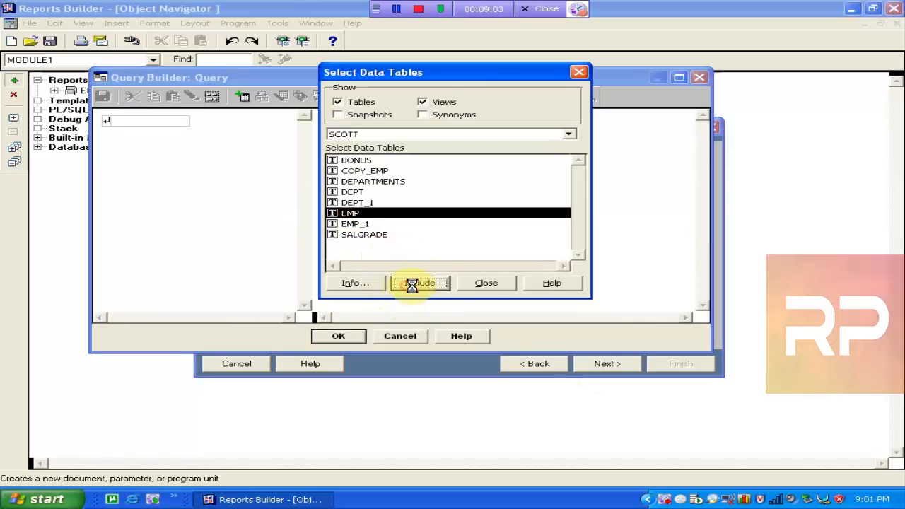
pyautogui.click(488, 285)
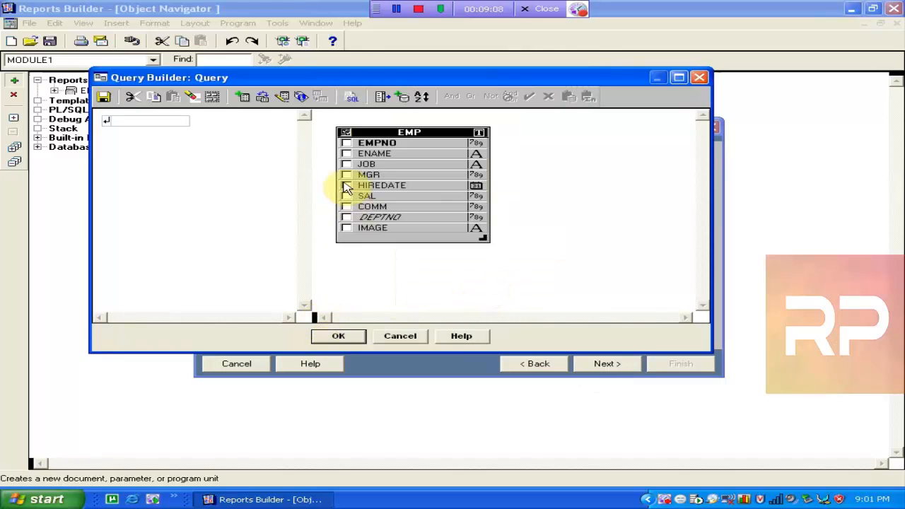
pyautogui.click(346, 132)
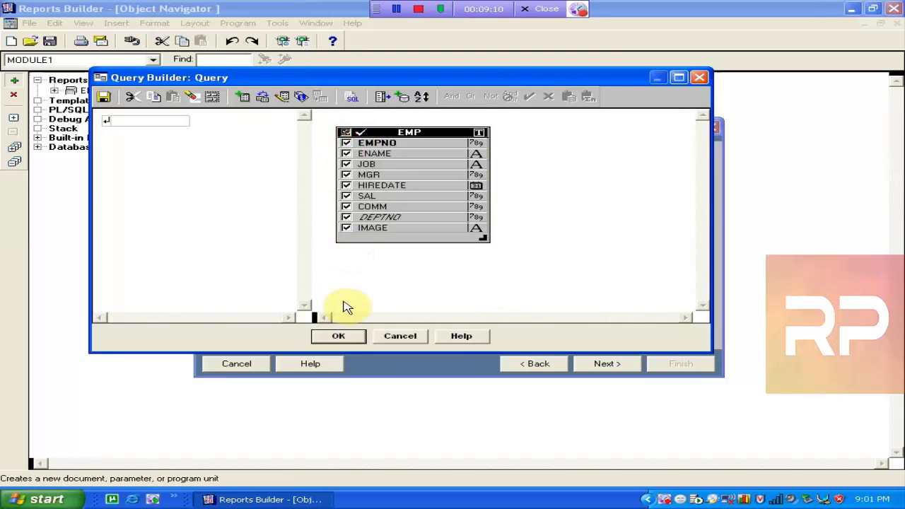
pyautogui.click(340, 337)
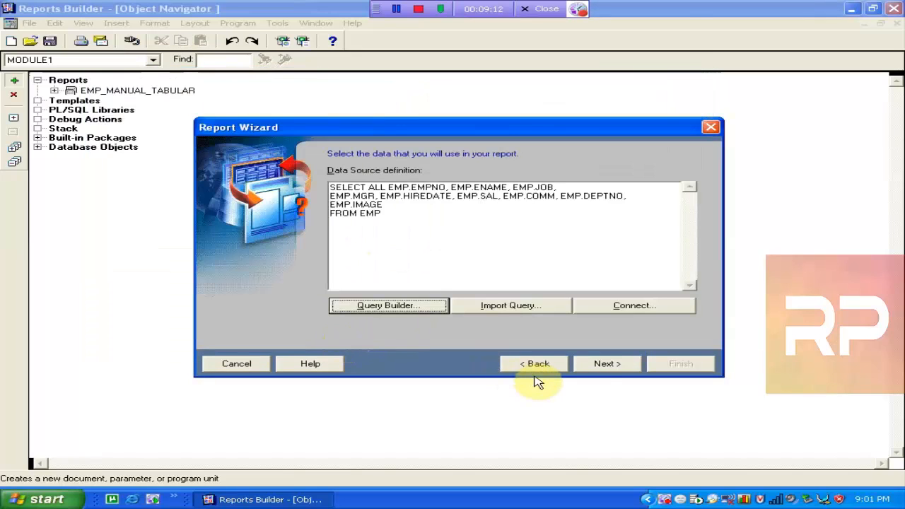
pyautogui.click(589, 369)
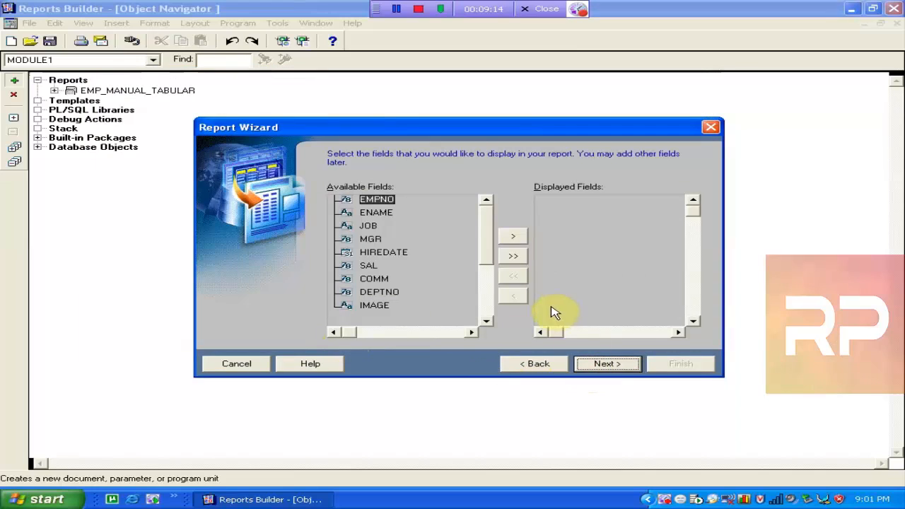
pyautogui.click(514, 256)
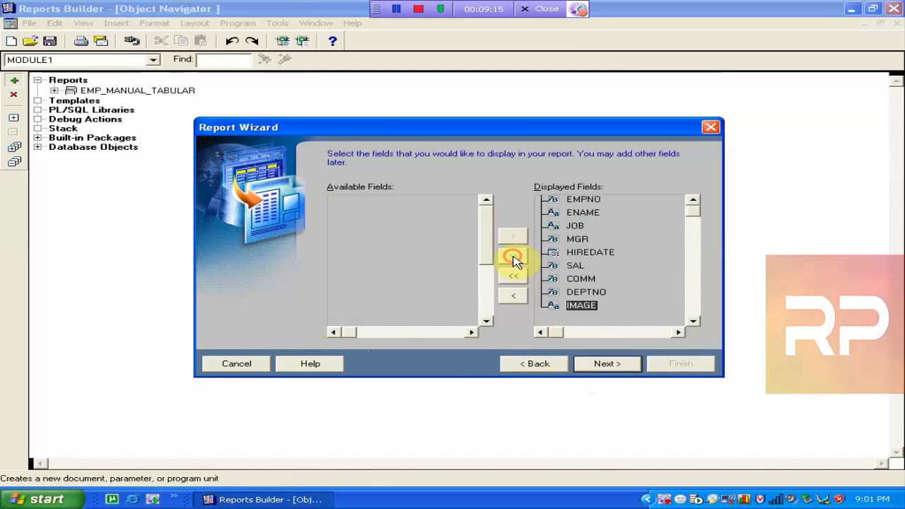
# Return to the data source definition, append the condition WHERE DEPTNO=:P_DEPTNO to the query, and accept the bind parameter
pyautogui.click(523, 368)
pyautogui.click(389, 211)
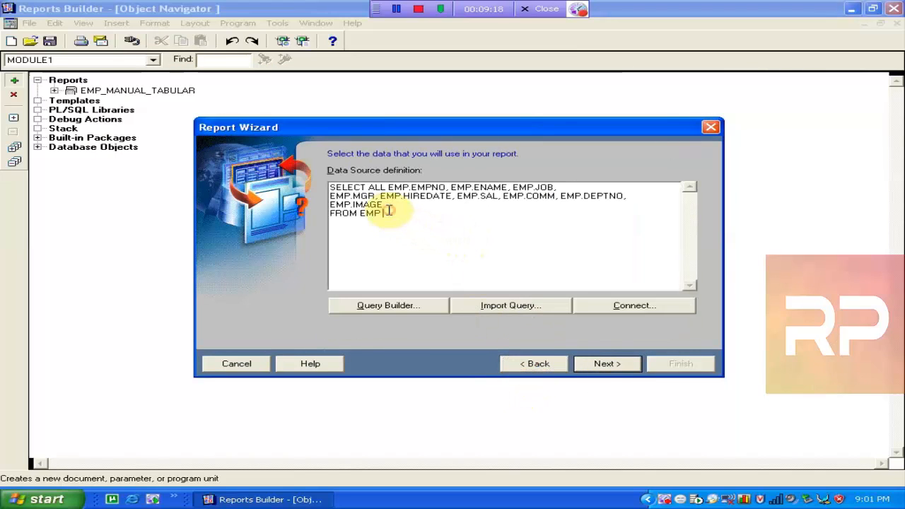
pyautogui.press('Return')
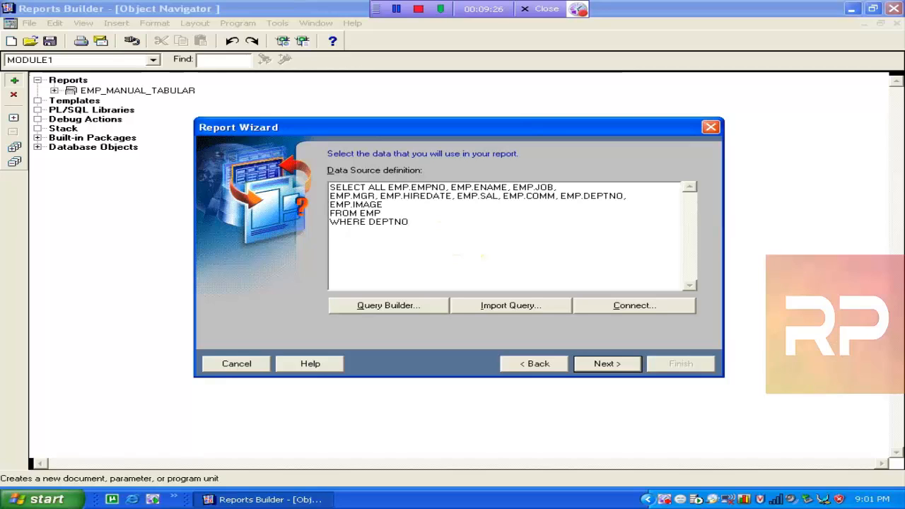
pyautogui.write('WHERE DEPTNO=2')
pyautogui.write('NO')
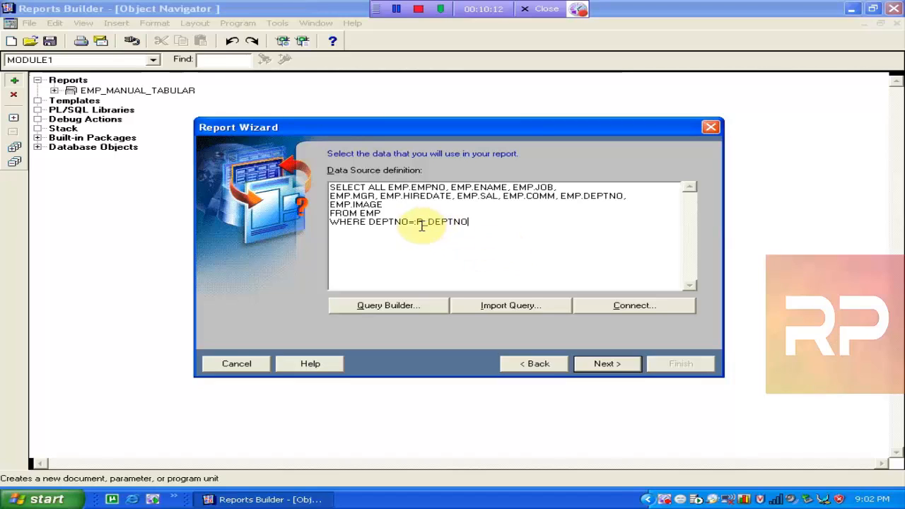
pyautogui.moveTo(416, 222); pyautogui.dragTo(460, 222)
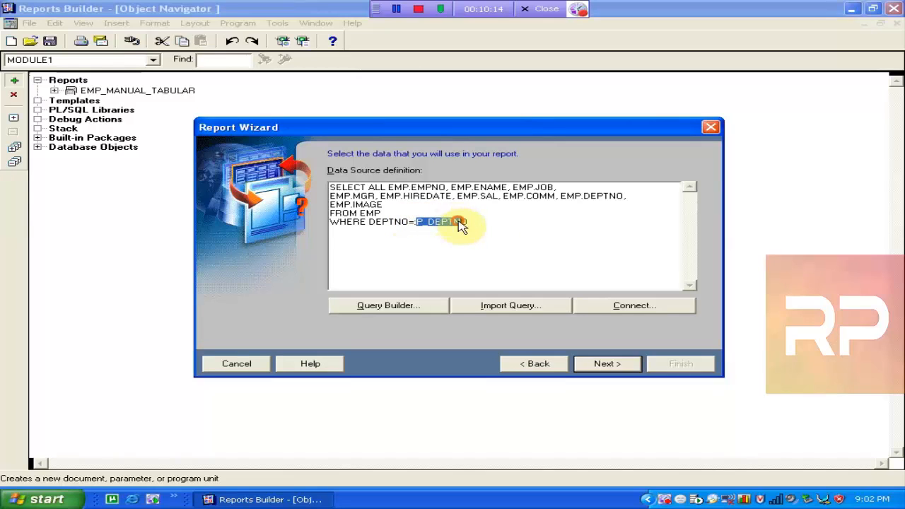
pyautogui.click(380, 222)
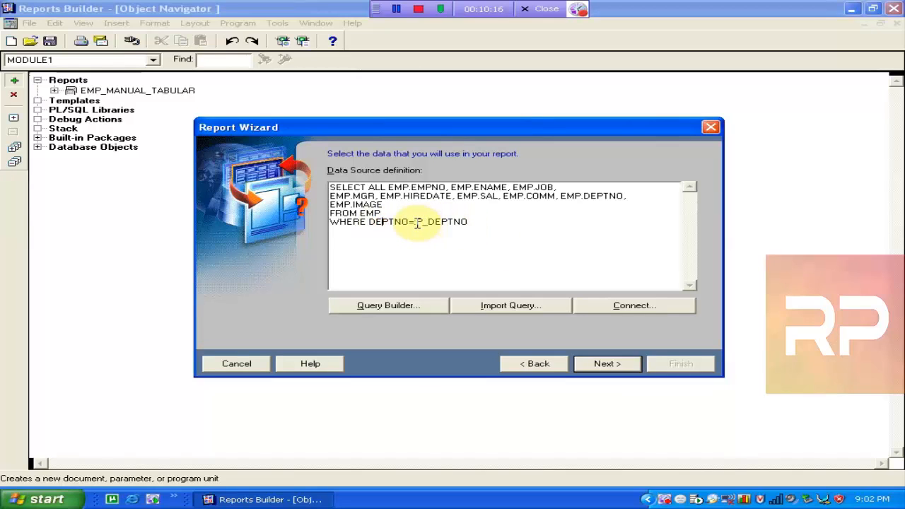
pyautogui.moveTo(417, 222); pyautogui.dragTo(466, 222)
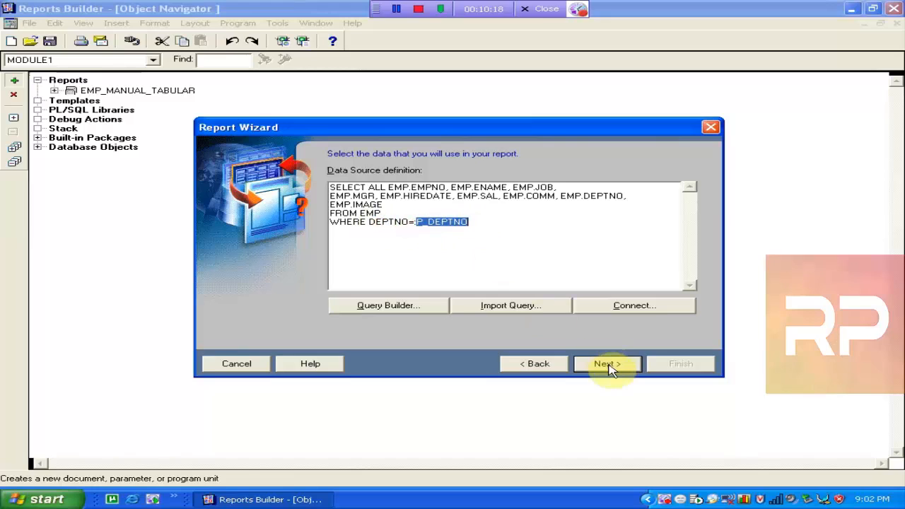
pyautogui.click(608, 365)
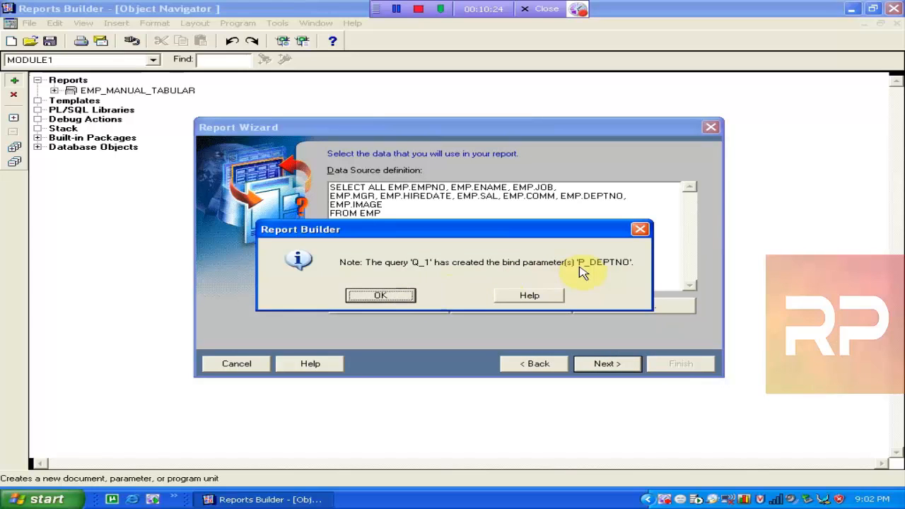
pyautogui.click(391, 297)
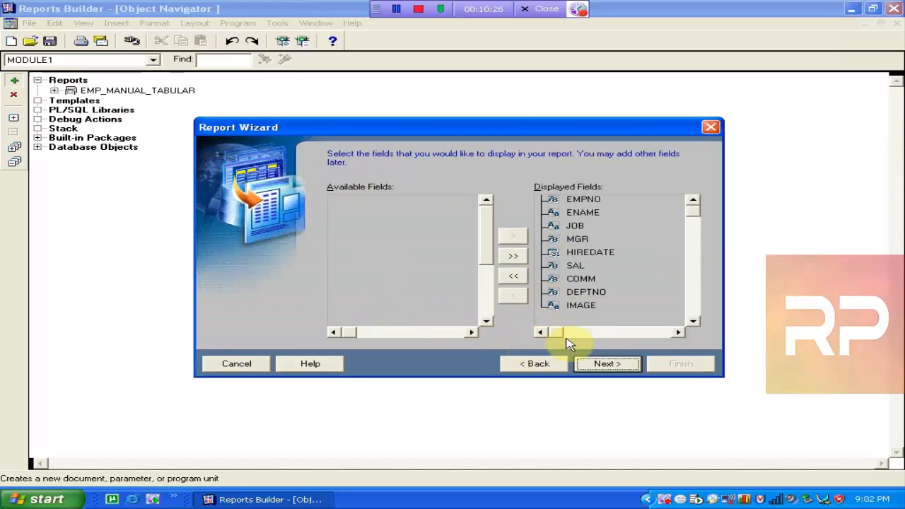
# Keep all displayed fields and add a Sum total for the SAL field
pyautogui.click(601, 365)
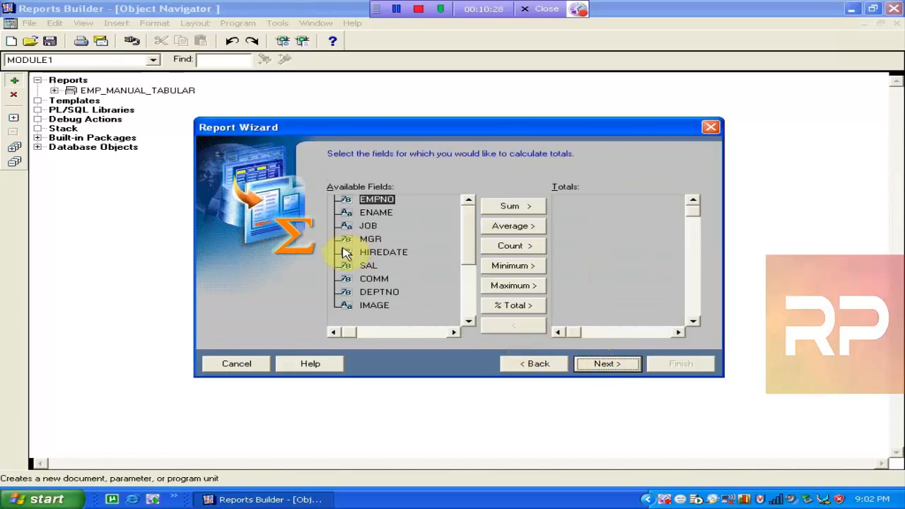
pyautogui.click(366, 265)
pyautogui.click(488, 207)
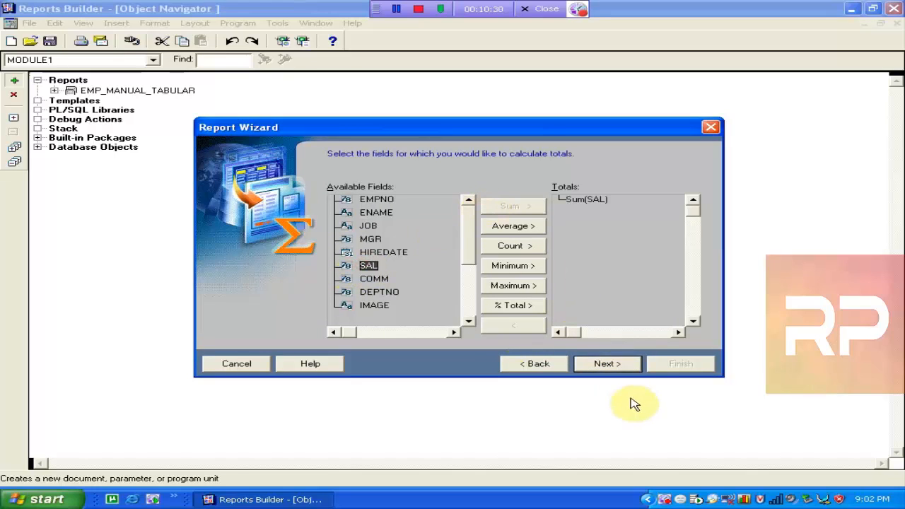
pyautogui.click(606, 364)
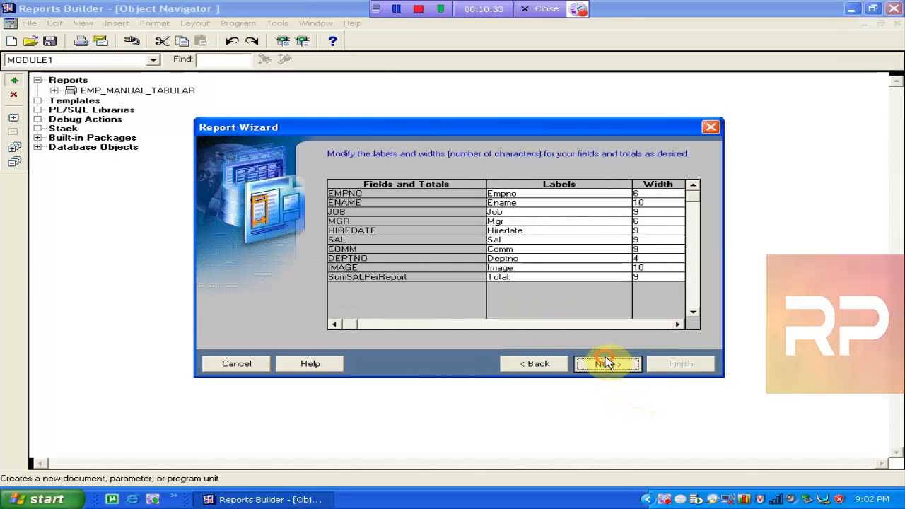
# Finish the report with default labels and the predefined Green template, and run it with P Deptno set to 10
pyautogui.click(606, 364)
pyautogui.click(362, 217)
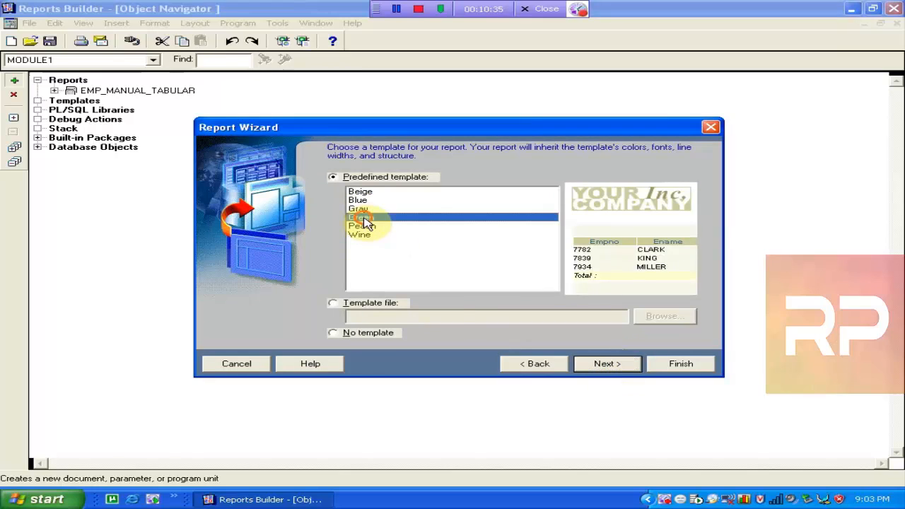
pyautogui.click(595, 365)
pyautogui.click(664, 365)
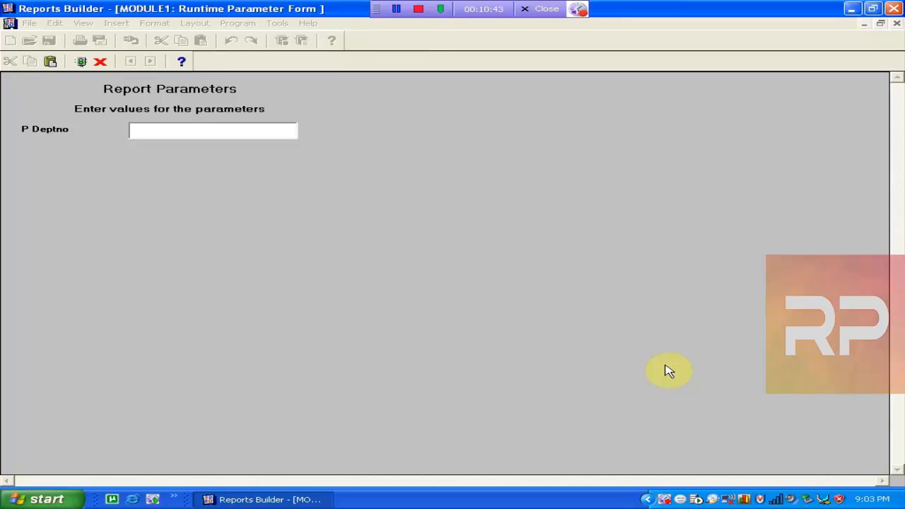
pyautogui.write('10')
pyautogui.press('Return')
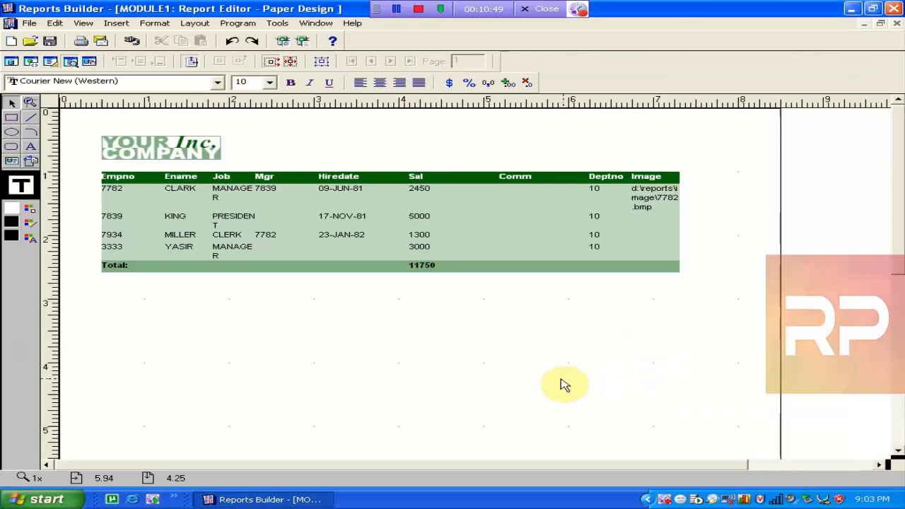
# Run the paper layout three times, with P Deptno set to 20, 30 and 50, to check each department's output
pyautogui.click(302, 40)
pyautogui.write('20')
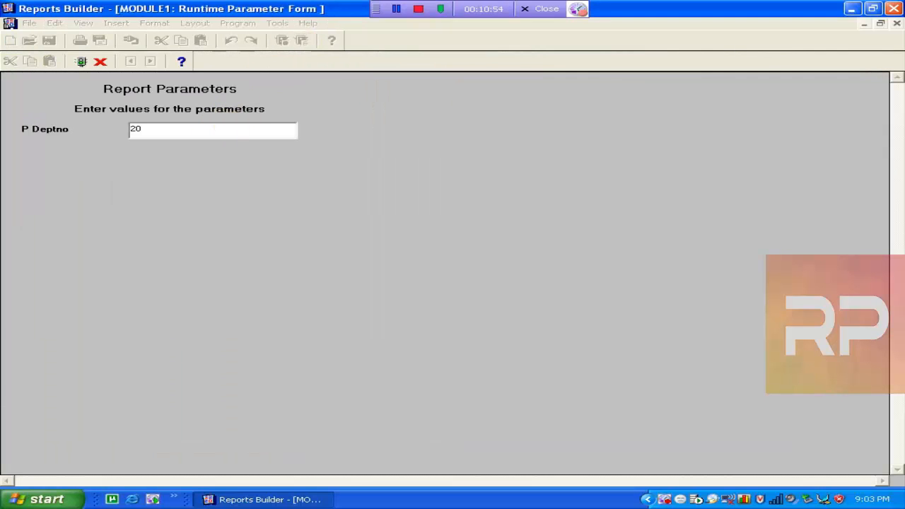
pyautogui.press('Return')
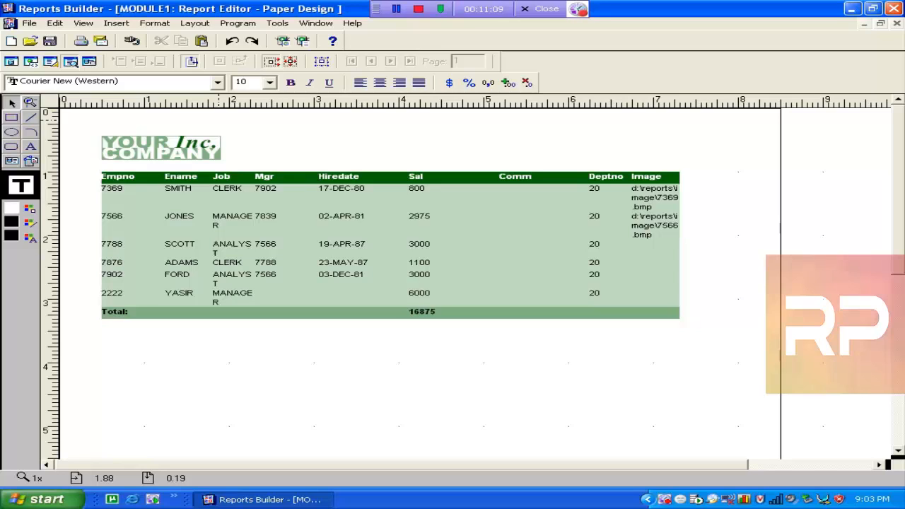
pyautogui.click(302, 40)
pyautogui.write('30')
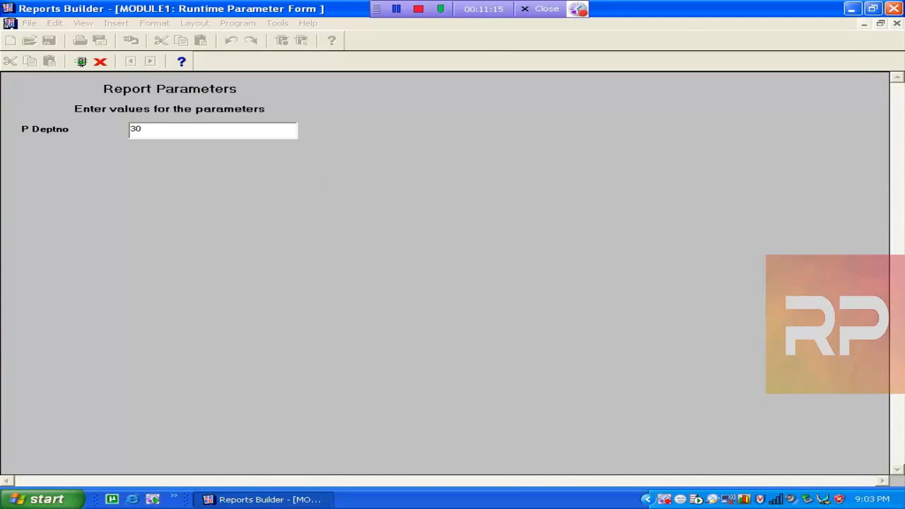
pyautogui.press('Return')
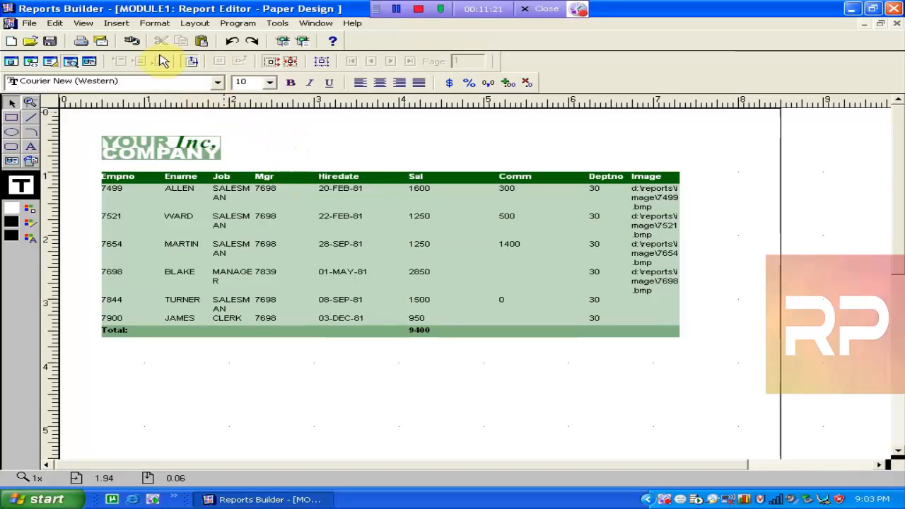
pyautogui.click(302, 41)
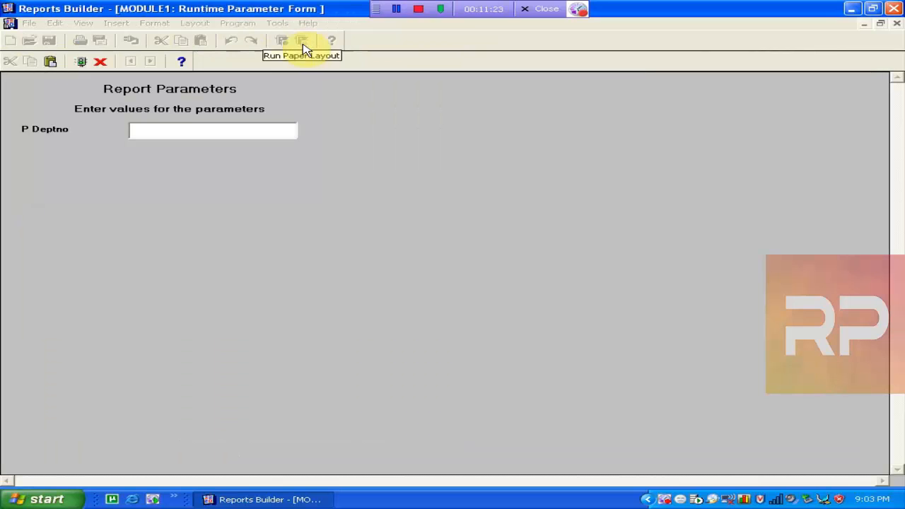
pyautogui.write('50')
pyautogui.press('Return')
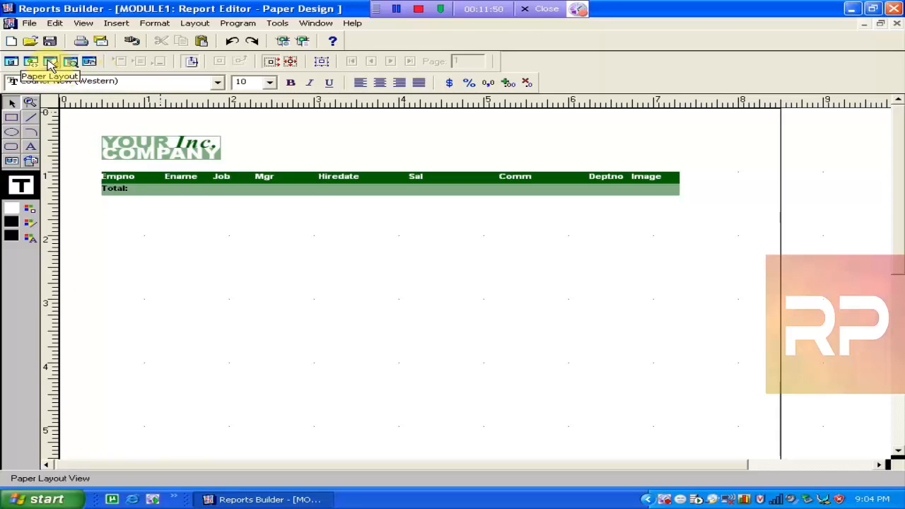
# View the empty Paper Parameter Form, preview the default runtime parameter form by running the report, and cancel the run
pyautogui.click(88, 64)
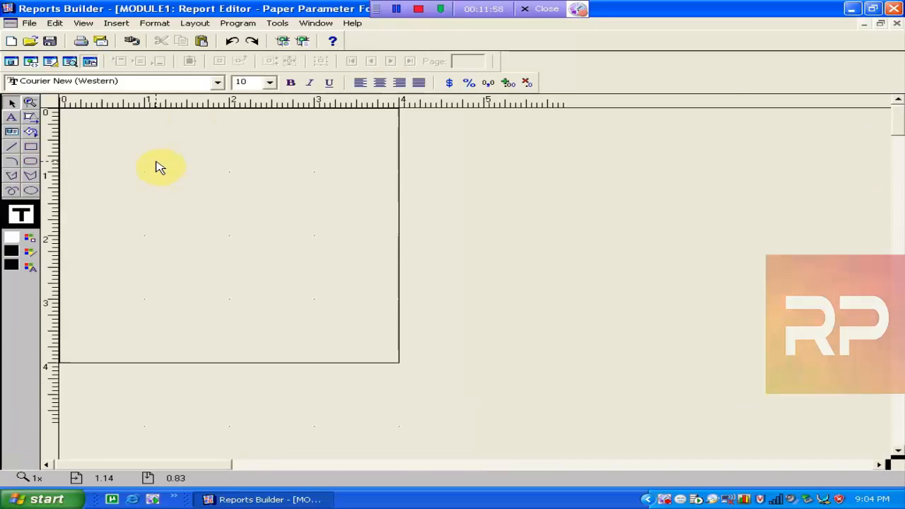
pyautogui.click(307, 44)
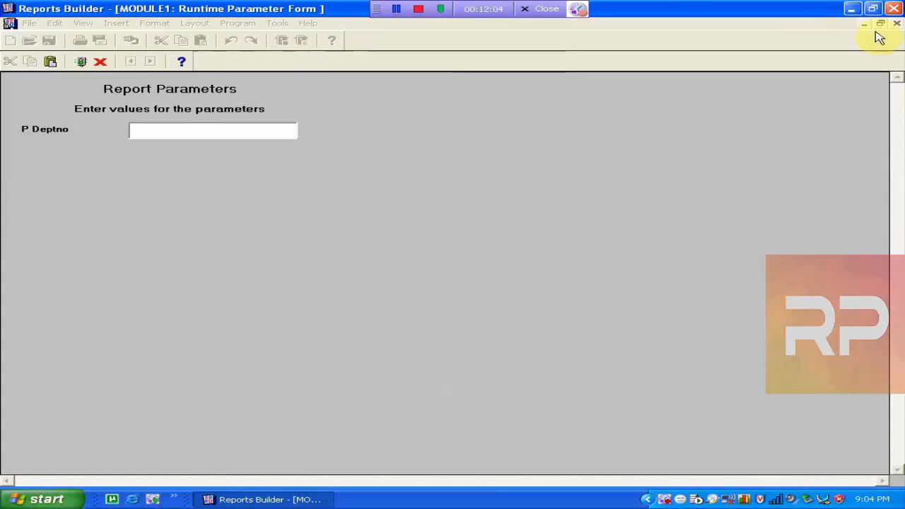
pyautogui.click(897, 26)
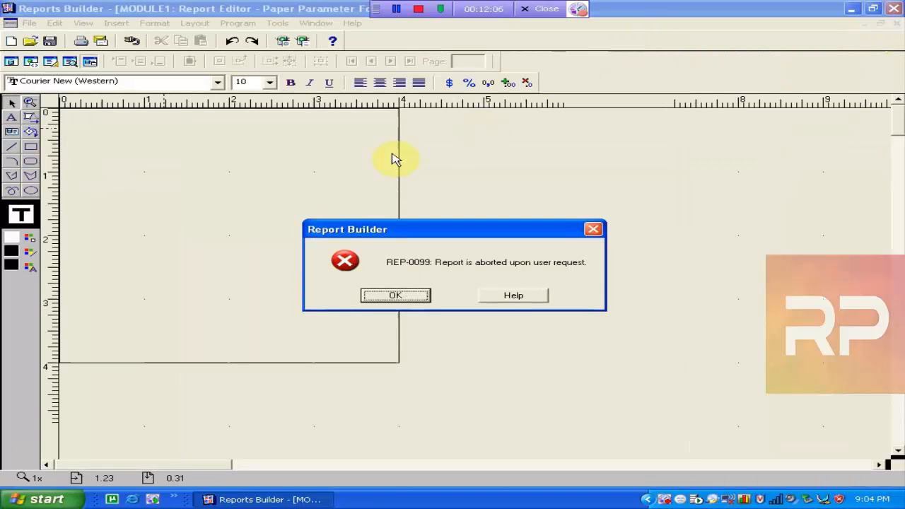
pyautogui.click(395, 295)
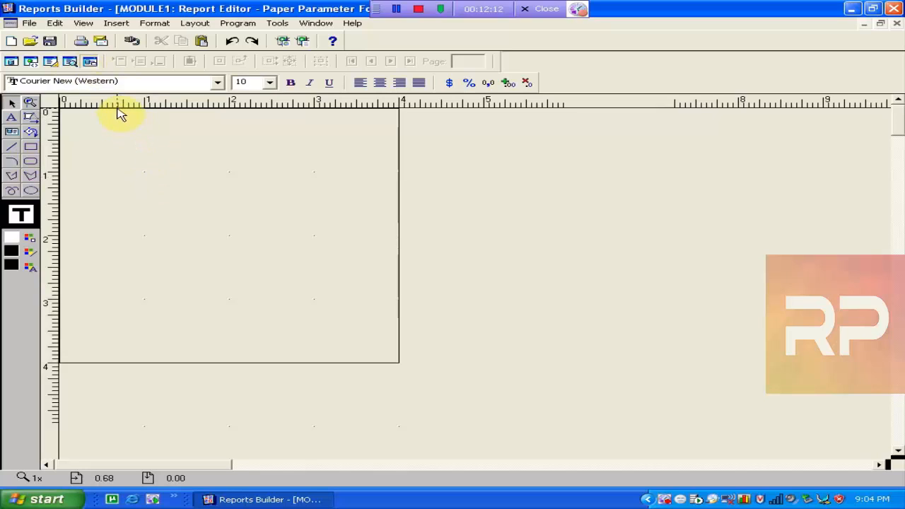
# In the Parameter Form Builder, include the P_DEPTNO parameter and shorten its label to Deptno
pyautogui.click(233, 25)
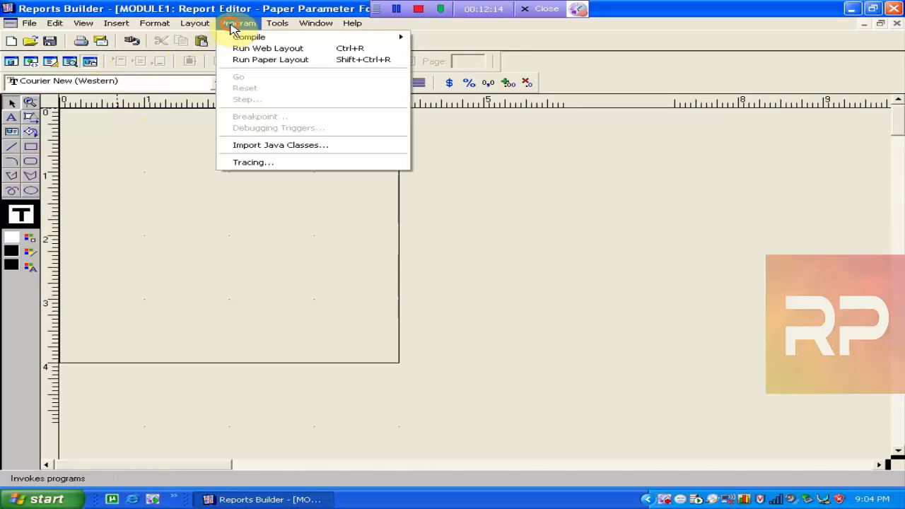
pyautogui.moveTo(275, 26)
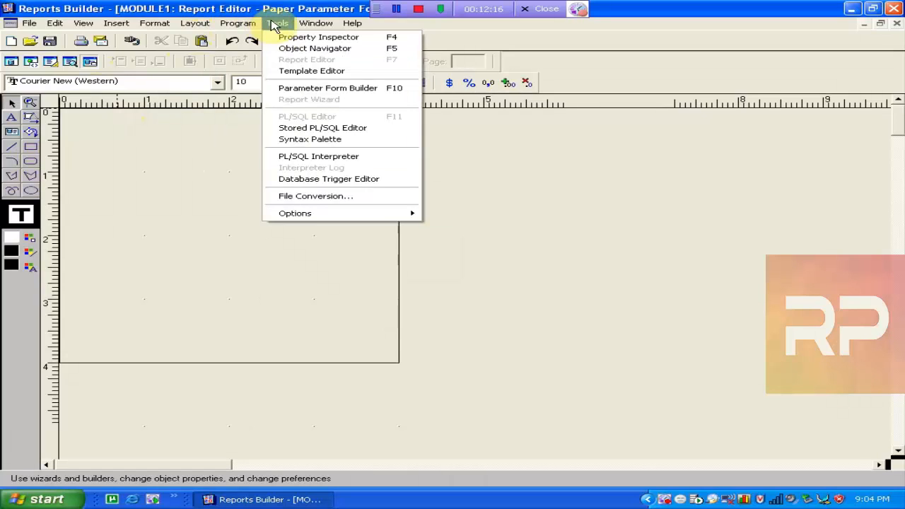
pyautogui.click(304, 94)
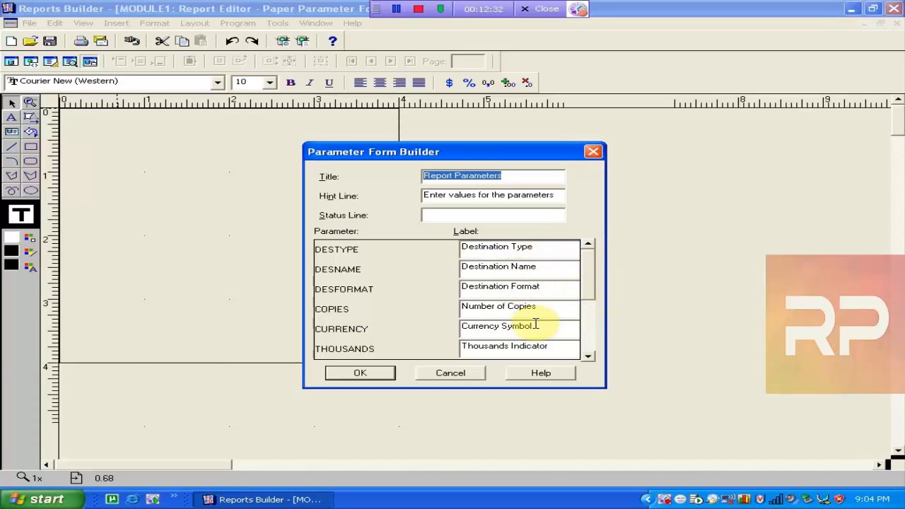
pyautogui.moveTo(594, 285); pyautogui.dragTo(599, 343)
pyautogui.click(487, 330)
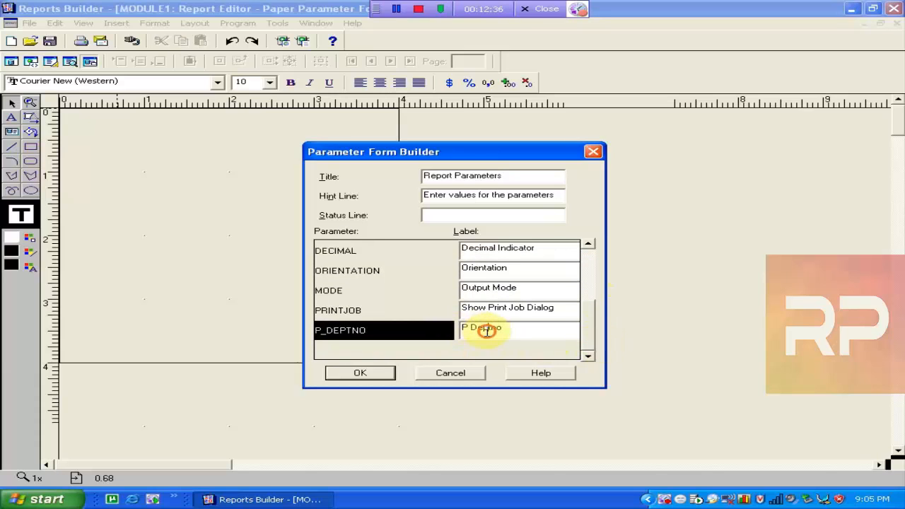
pyautogui.moveTo(468, 329); pyautogui.dragTo(448, 334)
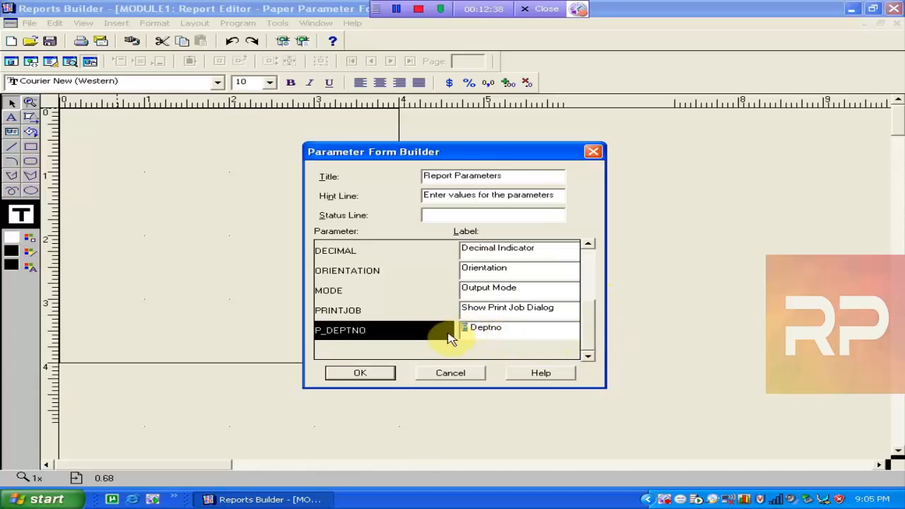
pyautogui.press('Delete')
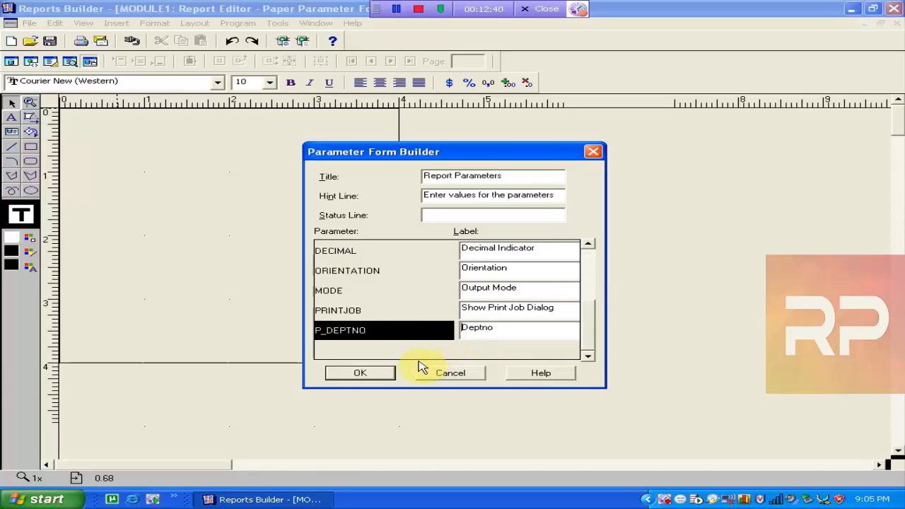
pyautogui.click(384, 373)
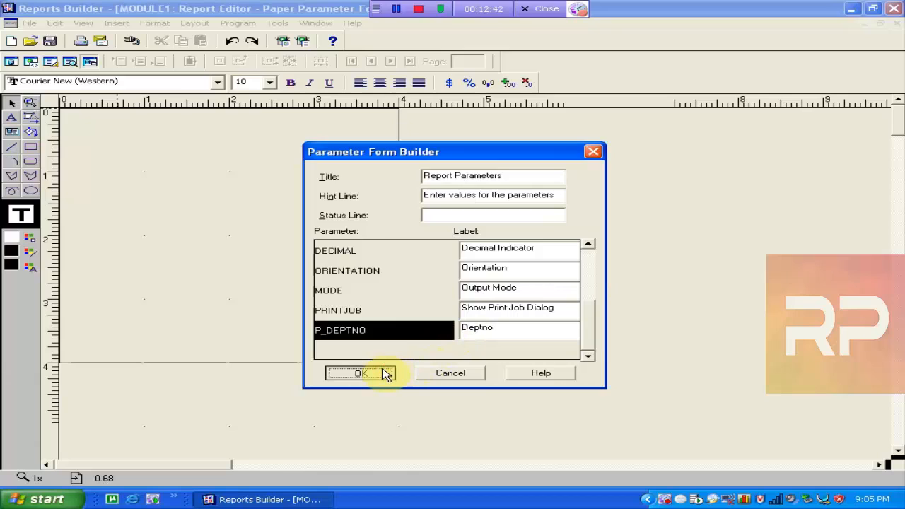
# Fill the status line with a row of asterisks, change the title to Employee Report Parameters, and generate the parameter form
pyautogui.click(514, 213)
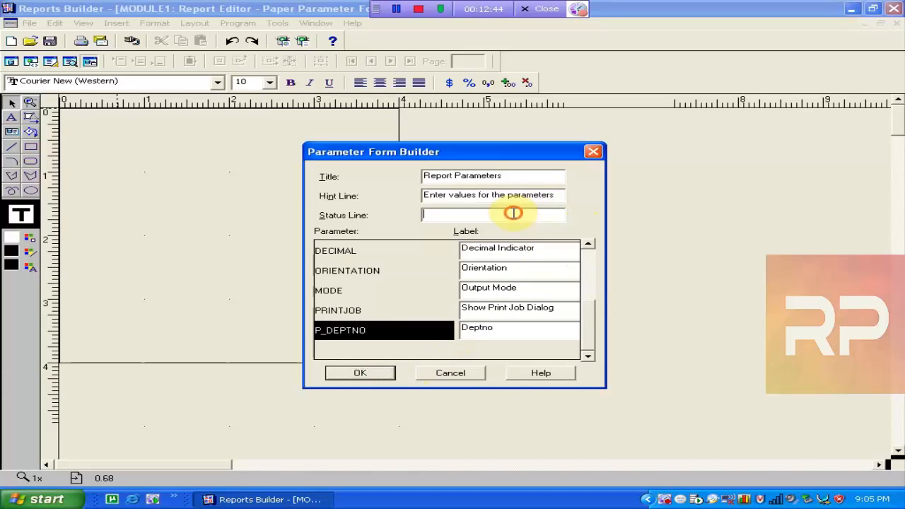
pyautogui.write('*')
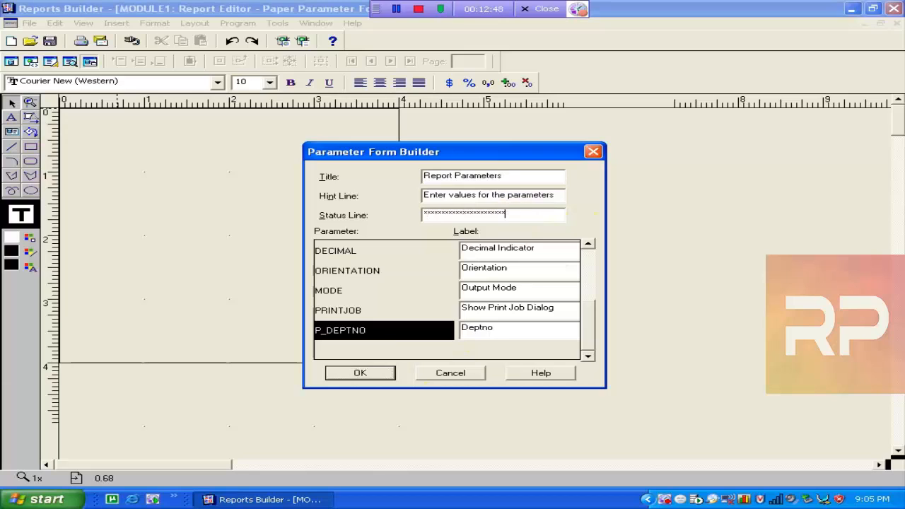
pyautogui.click(520, 176)
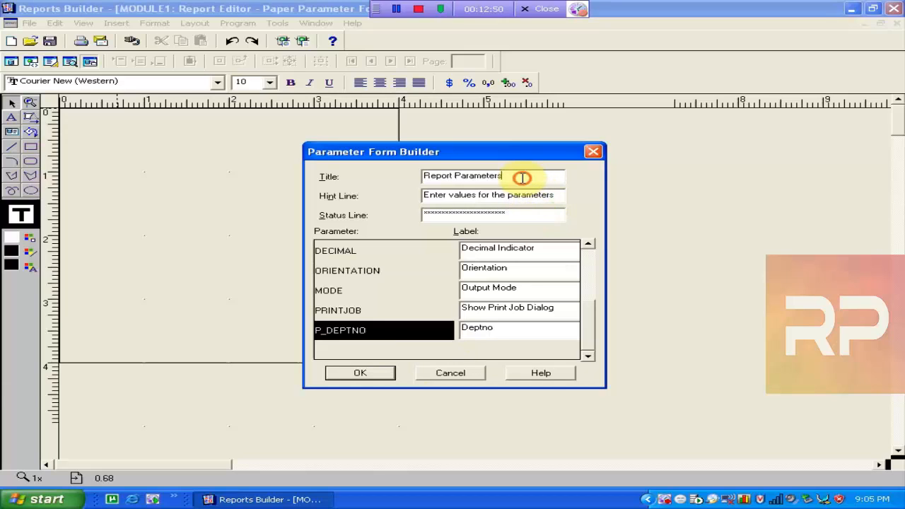
pyautogui.moveTo(520, 176); pyautogui.dragTo(393, 179)
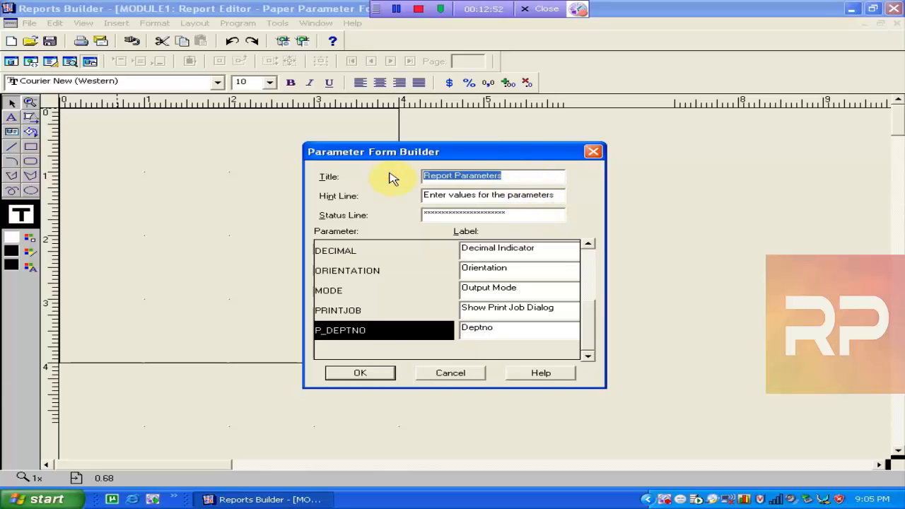
pyautogui.press('Left')
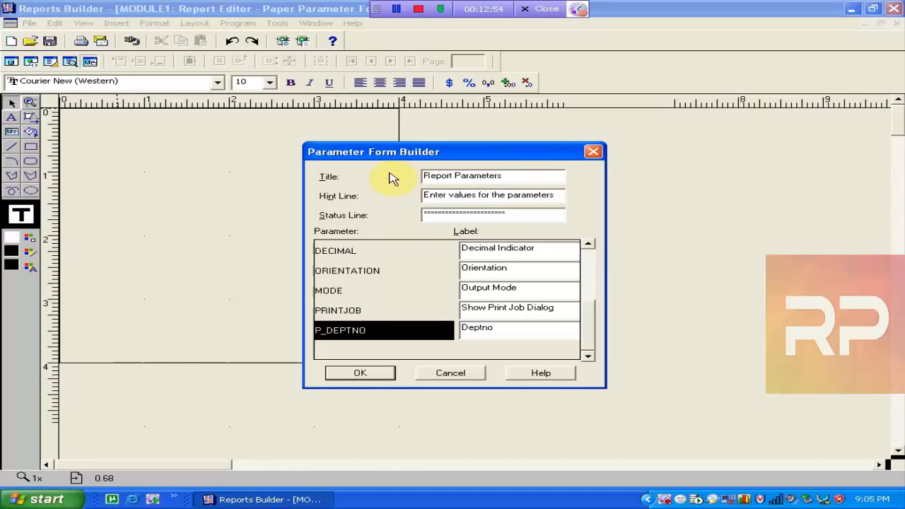
pyautogui.write('e')
pyautogui.press('BackSpace')
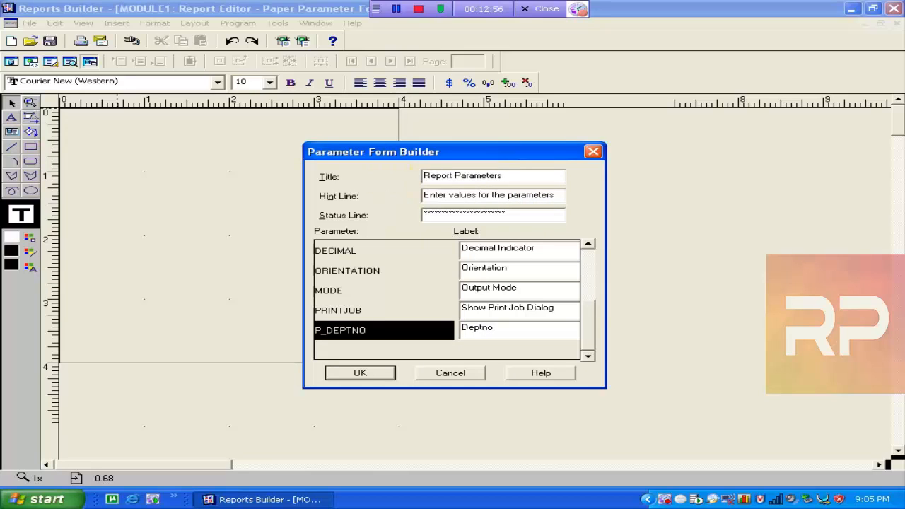
pyautogui.write('Emplo')
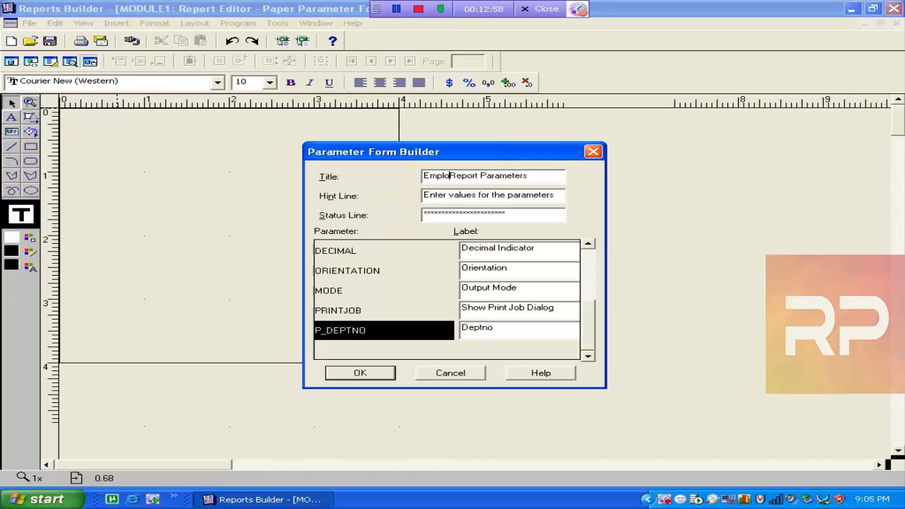
pyautogui.write('yee')
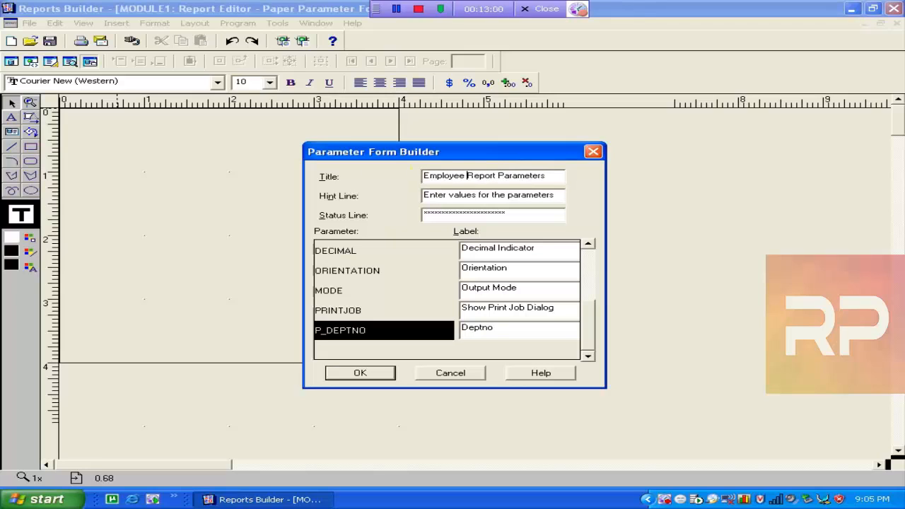
pyautogui.click(357, 373)
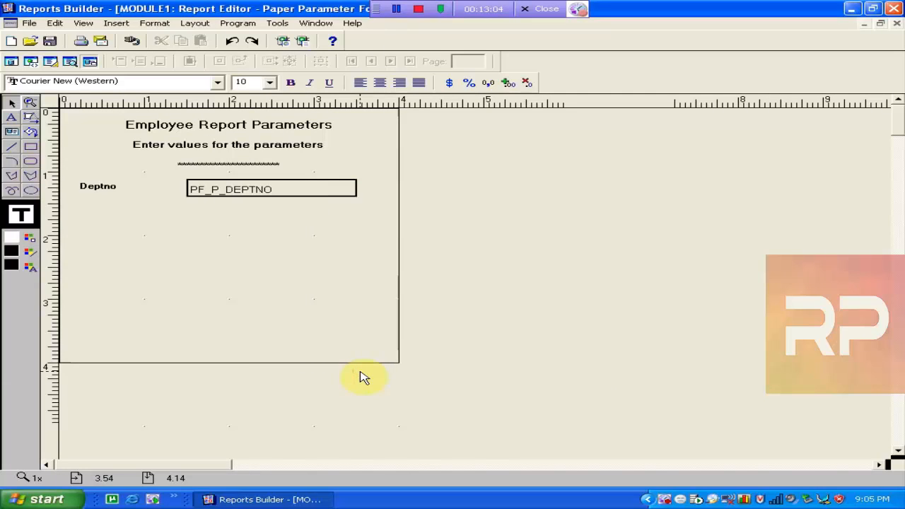
# Move the row of asterisks below the Deptno field, near the parameter form's lower edge
pyautogui.moveTo(187, 167); pyautogui.dragTo(198, 331)
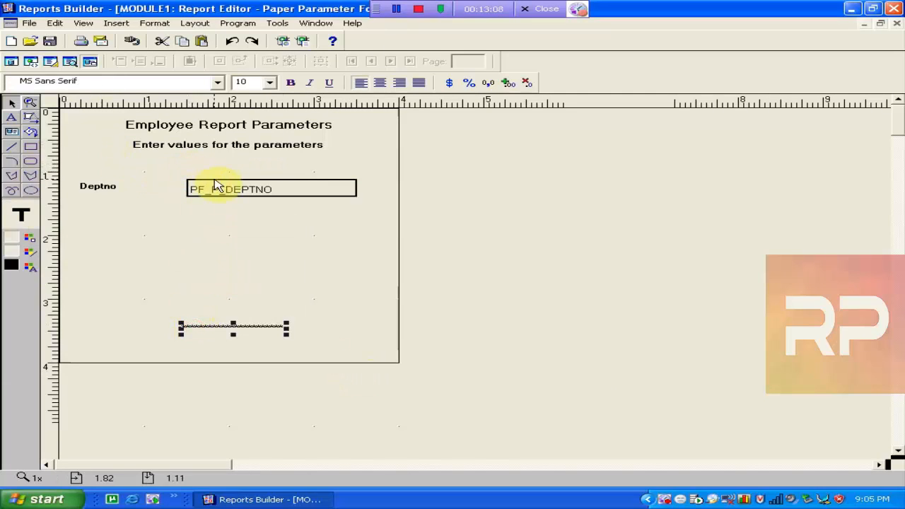
pyautogui.click(212, 188)
pyautogui.click(136, 152)
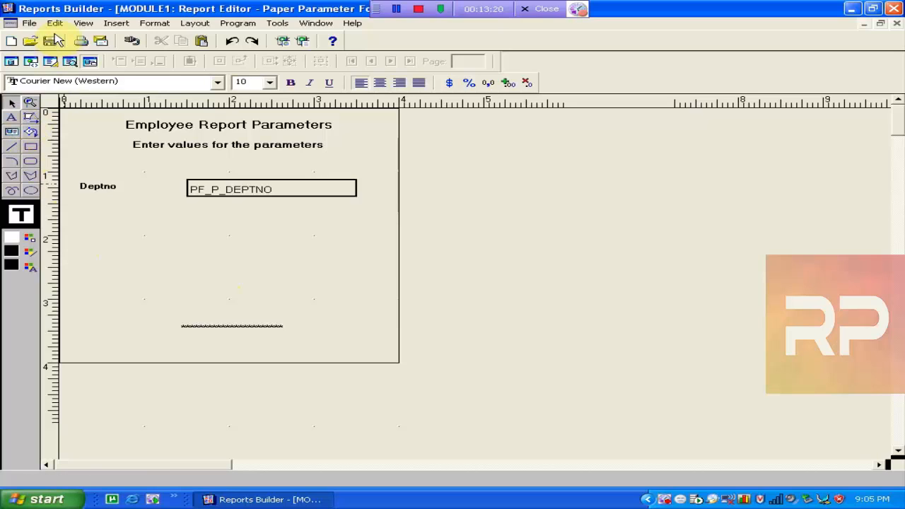
# Run the report to preview the customized parameter form in a restored, smaller window, and close it without running
pyautogui.click(298, 41)
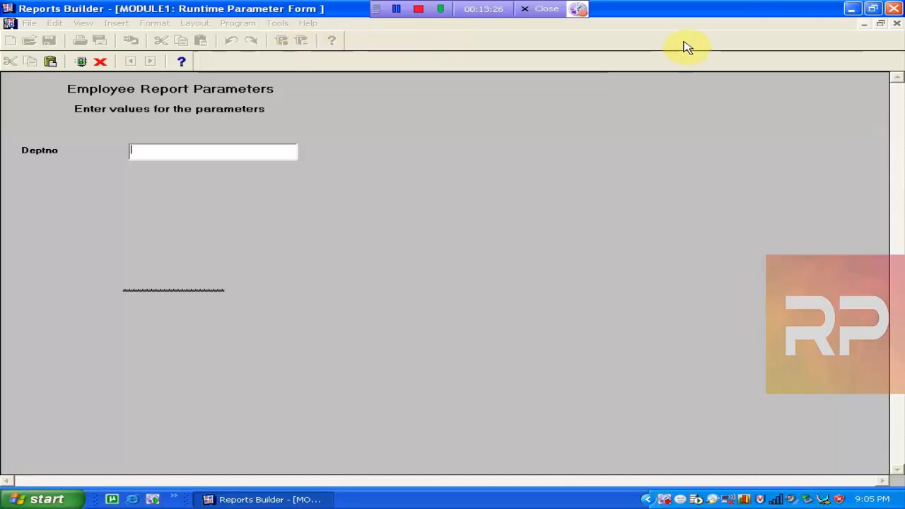
pyautogui.click(880, 24)
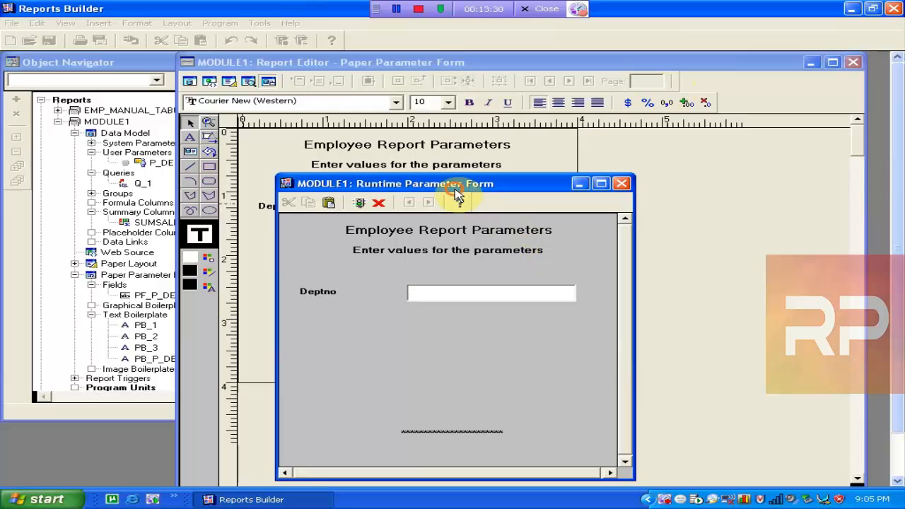
pyautogui.moveTo(455, 189); pyautogui.dragTo(506, 112)
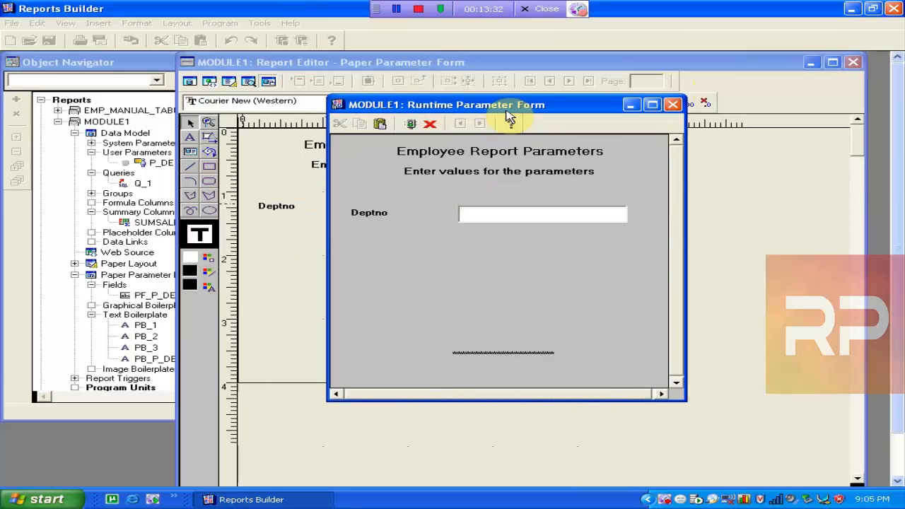
pyautogui.click(673, 105)
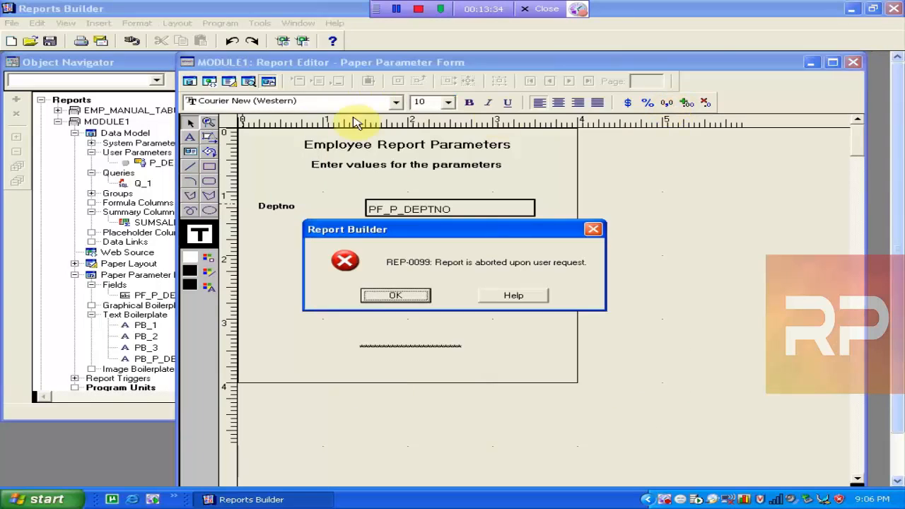
pyautogui.click(418, 297)
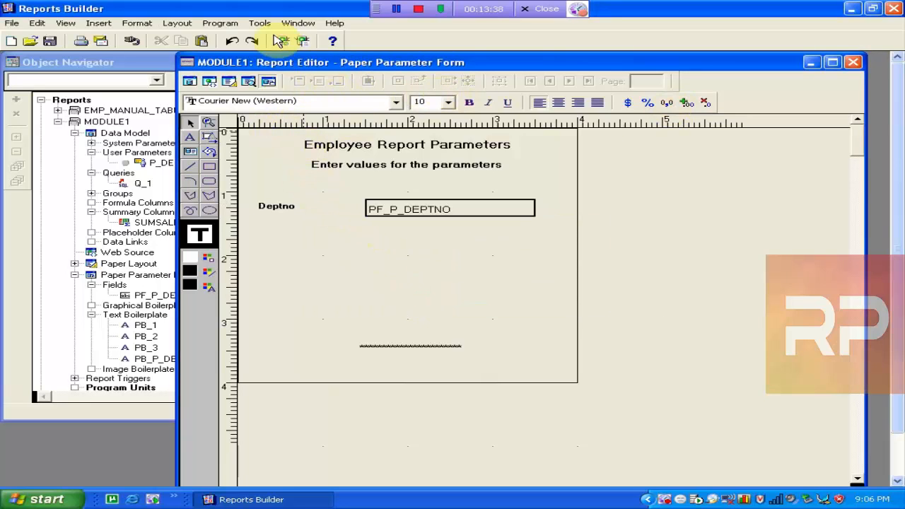
# Open the runtime parameter form once more, cancel the report run, and dismiss the message
pyautogui.click(301, 41)
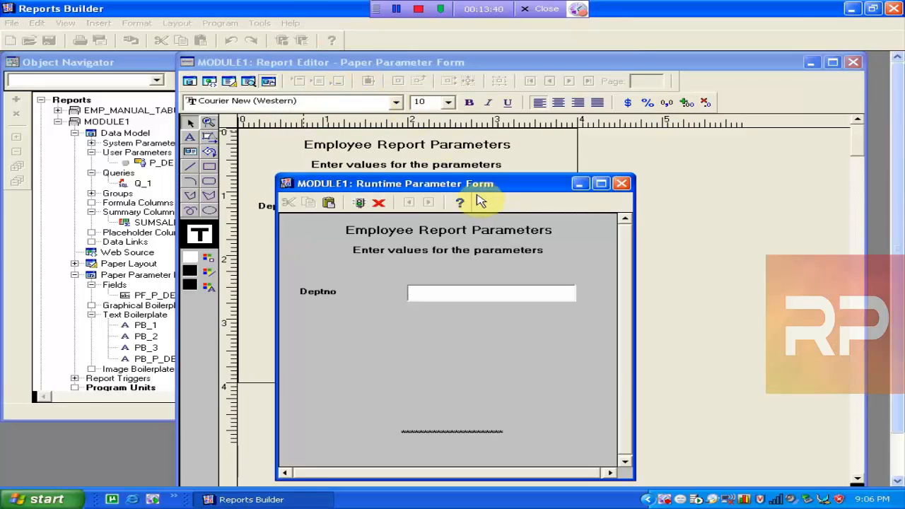
pyautogui.click(379, 203)
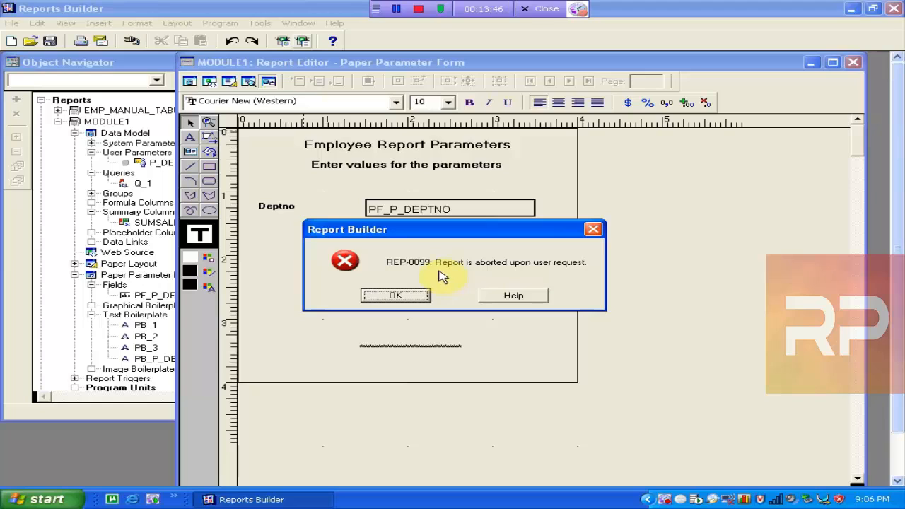
pyautogui.click(410, 300)
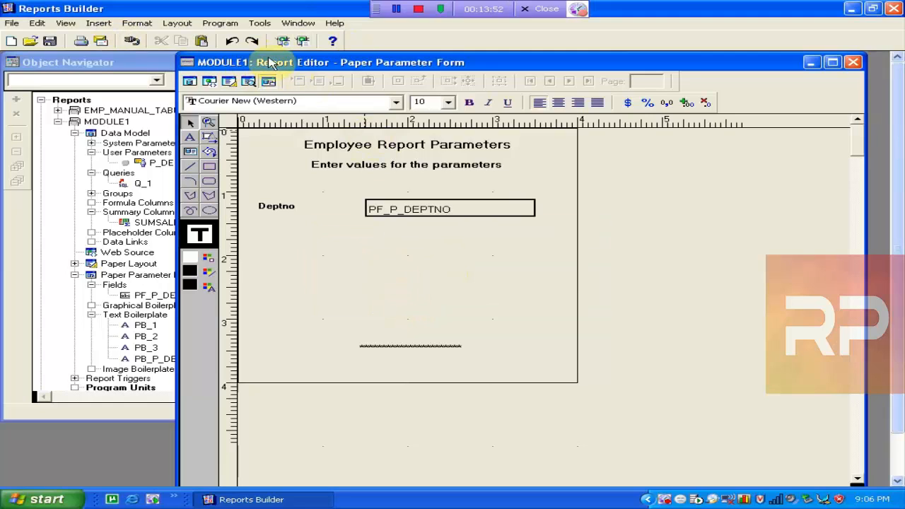
# Run the report for Deptno 30 through the customized parameter form
pyautogui.click(298, 41)
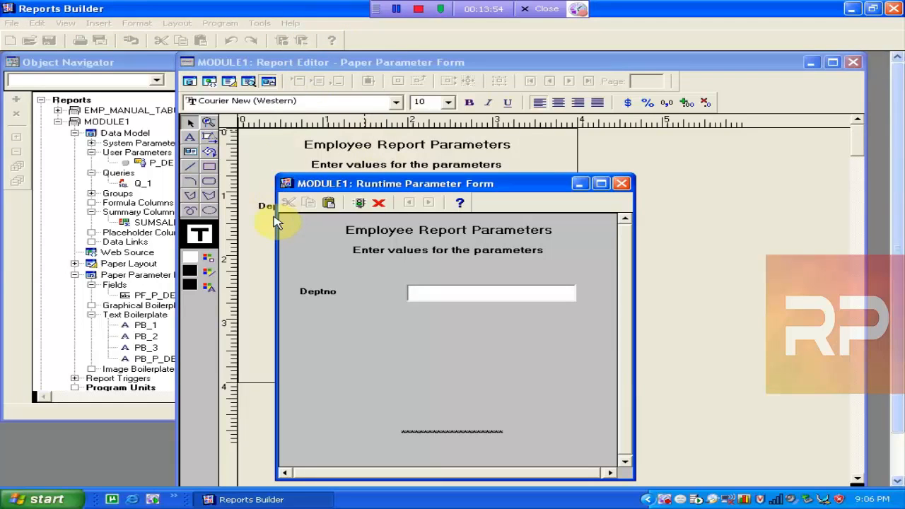
pyautogui.write('30')
pyautogui.press('Return')
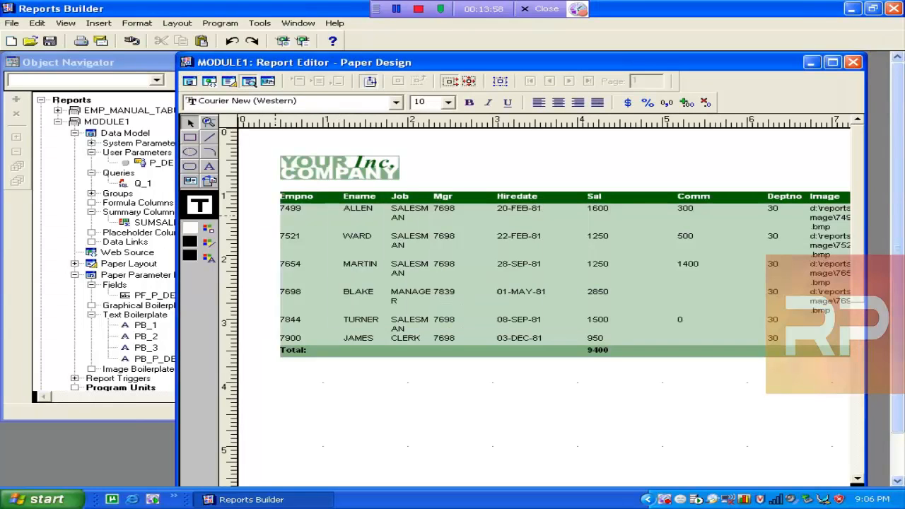
# Examine the P_DEPTNO user parameter of MODULE1, including its datatype and initial value properties
pyautogui.click(138, 74)
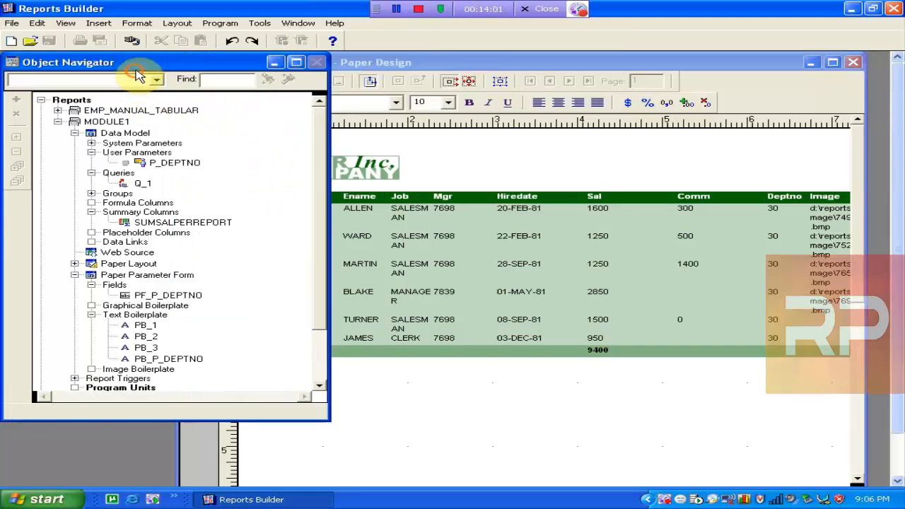
pyautogui.click(98, 152)
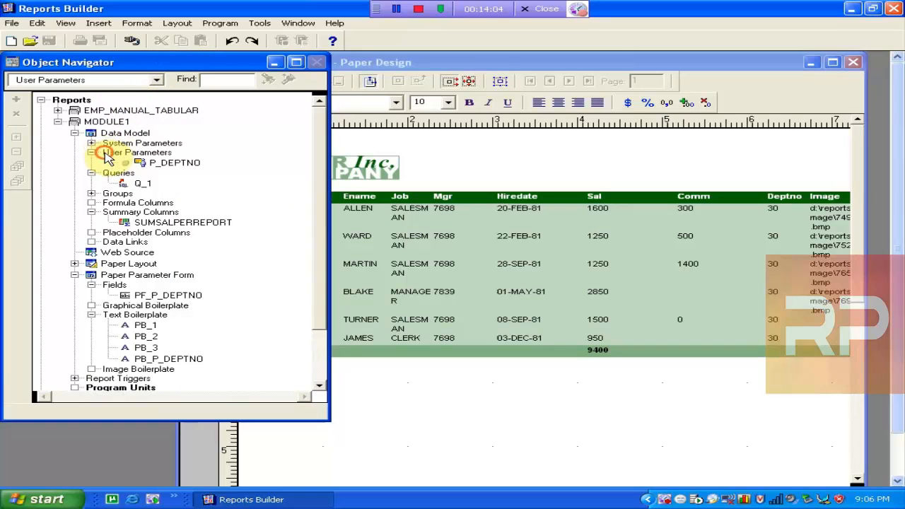
pyautogui.click(92, 152)
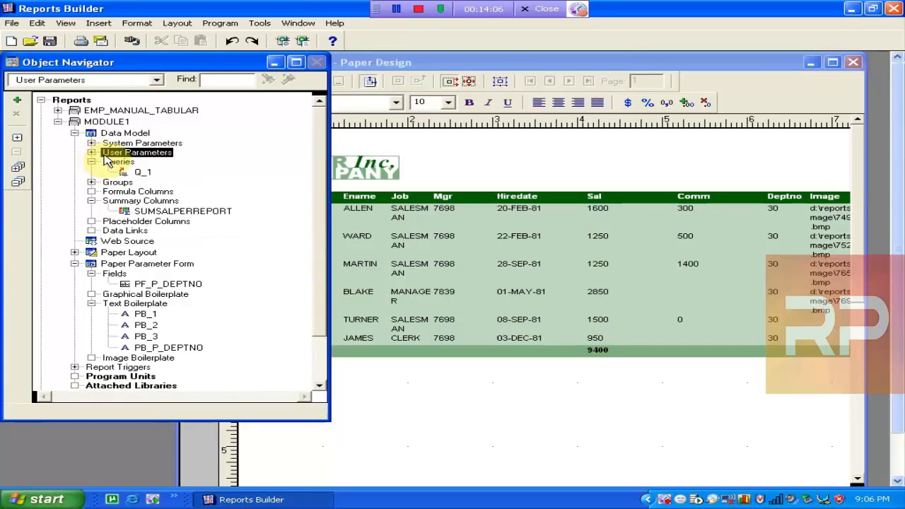
pyautogui.click(125, 144)
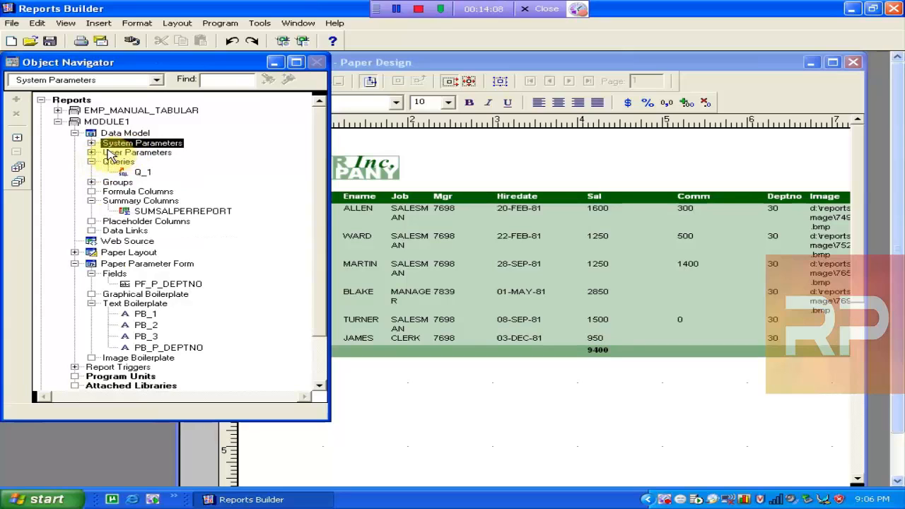
pyautogui.click(97, 152)
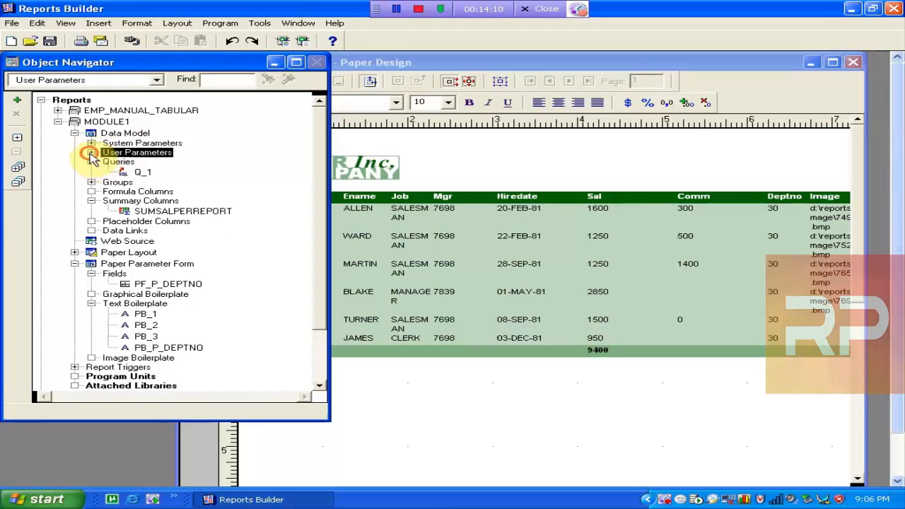
pyautogui.click(91, 152)
pyautogui.click(143, 165)
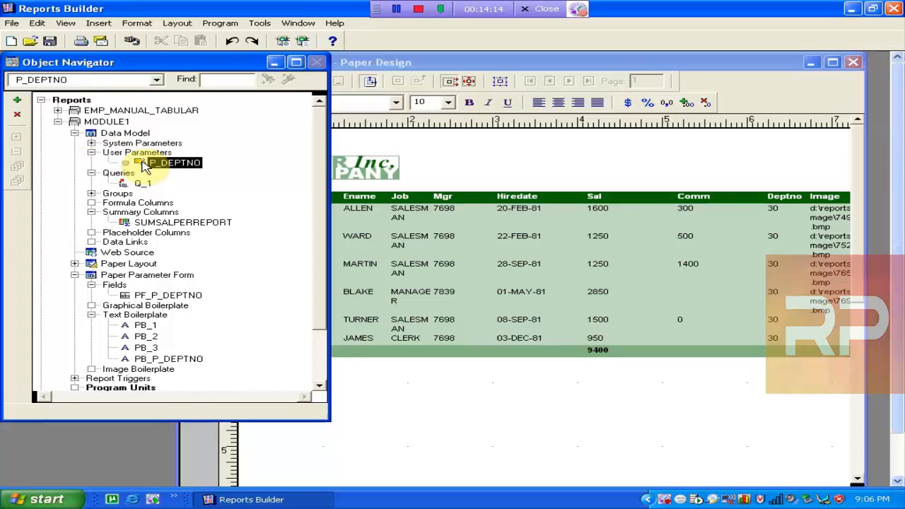
pyautogui.doubleClick(144, 166)
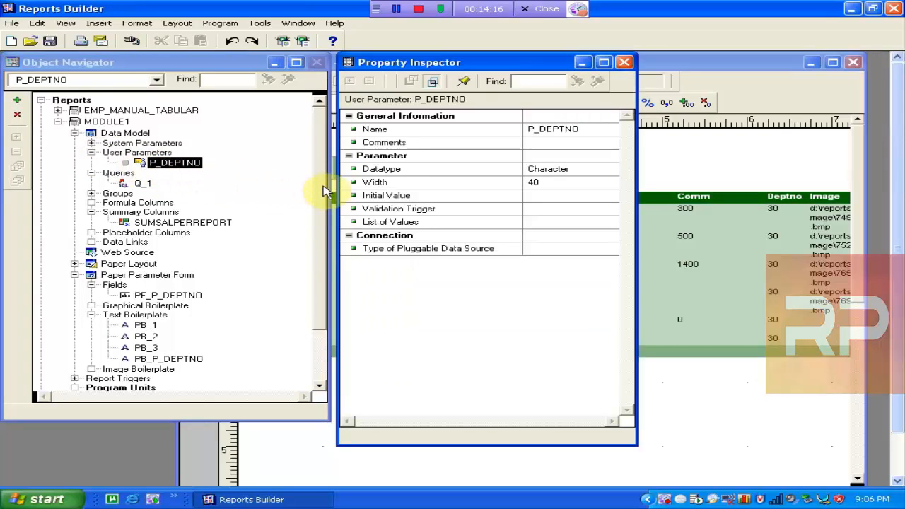
pyautogui.click(558, 174)
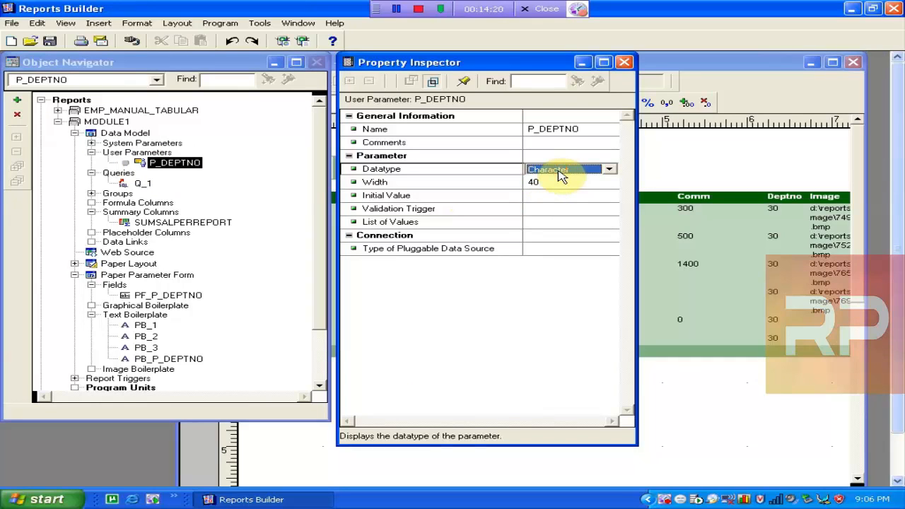
pyautogui.click(550, 195)
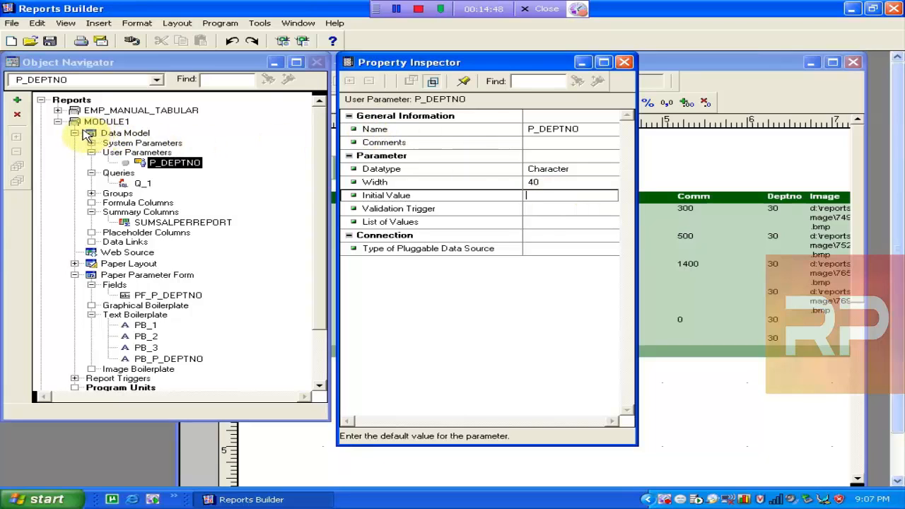
# Collapse the MODULE1 report and expand EMP_MANUAL_TABULAR in the Object Navigator, with its Groups node collapsed
pyautogui.click(59, 121)
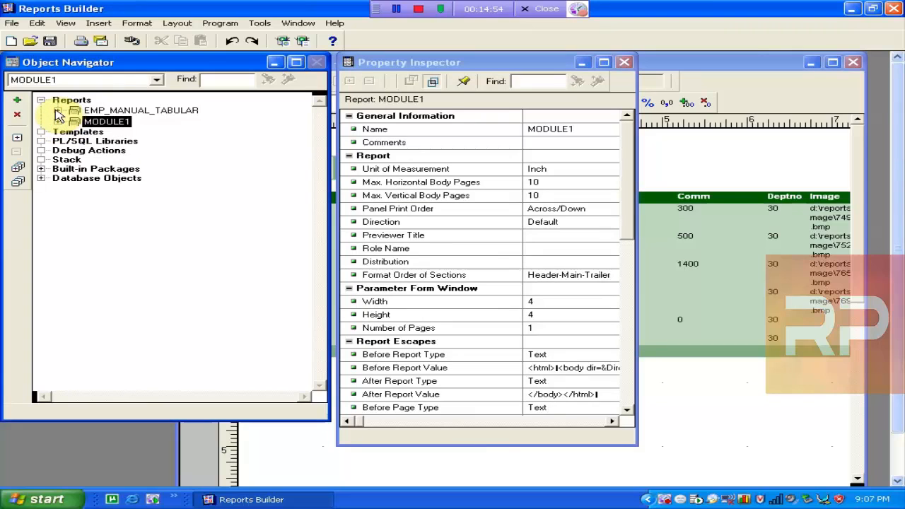
pyautogui.click(58, 113)
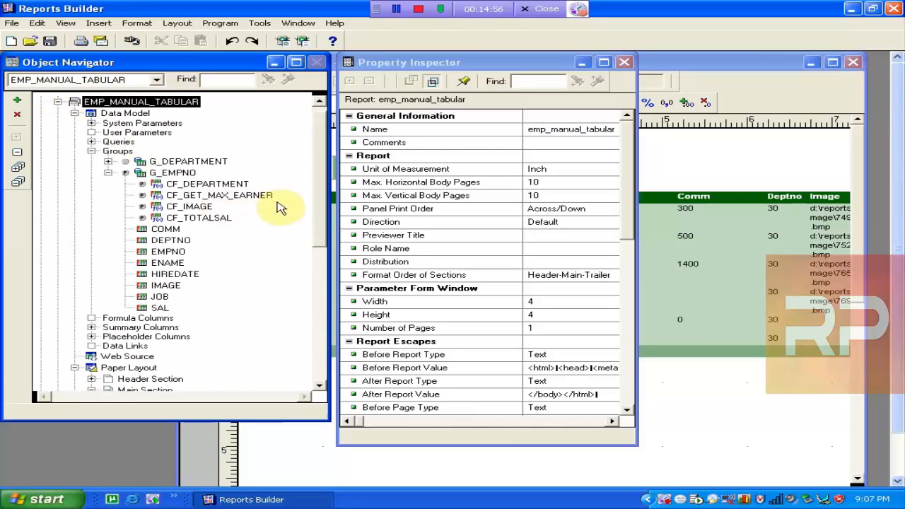
pyautogui.moveTo(318, 190); pyautogui.dragTo(317, 183)
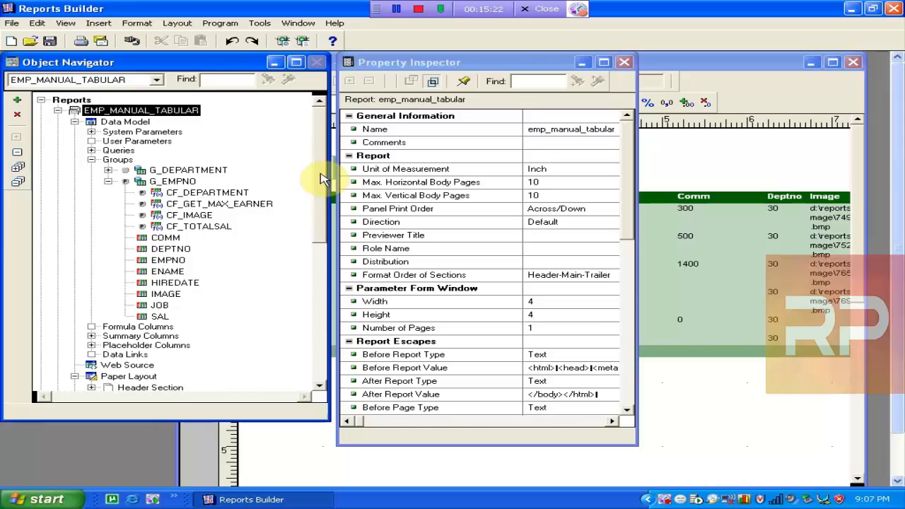
pyautogui.click(92, 162)
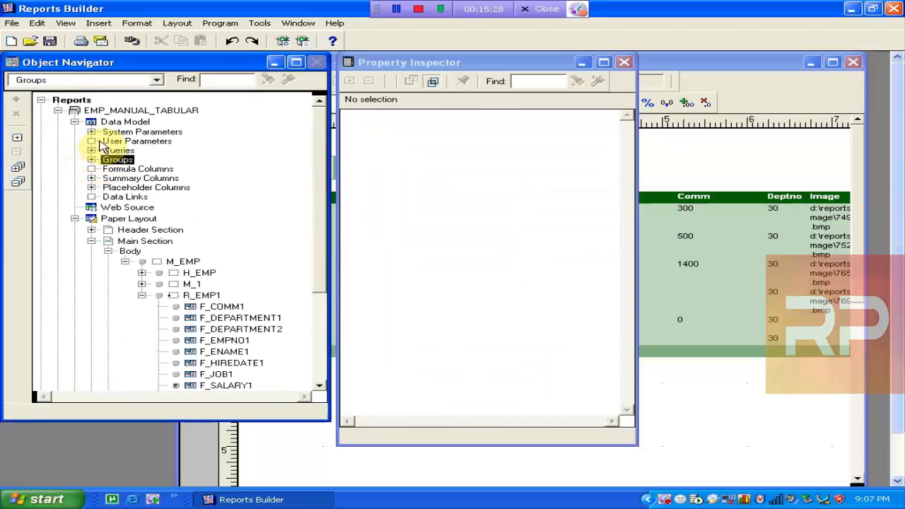
# Add a new user parameter to the EMP_MANUAL_TABULAR report and delete it again
pyautogui.click(103, 142)
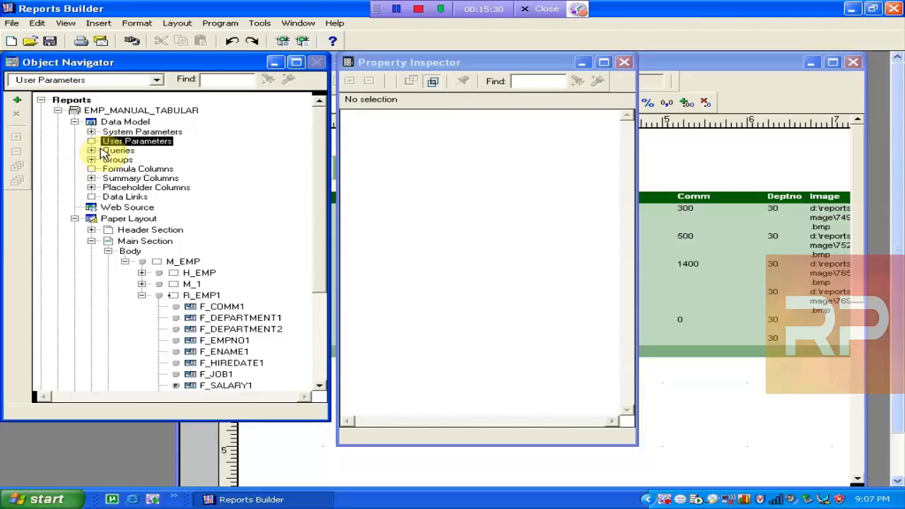
pyautogui.click(18, 101)
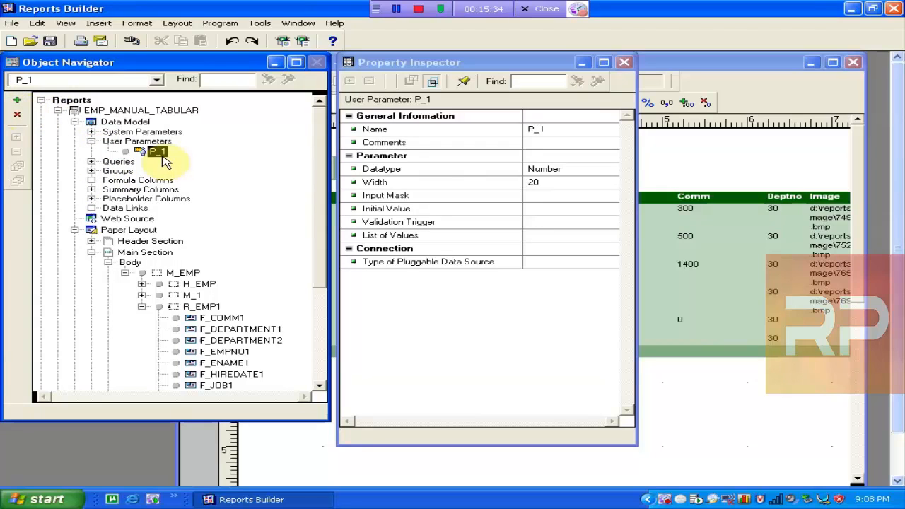
pyautogui.click(162, 154)
pyautogui.click(131, 144)
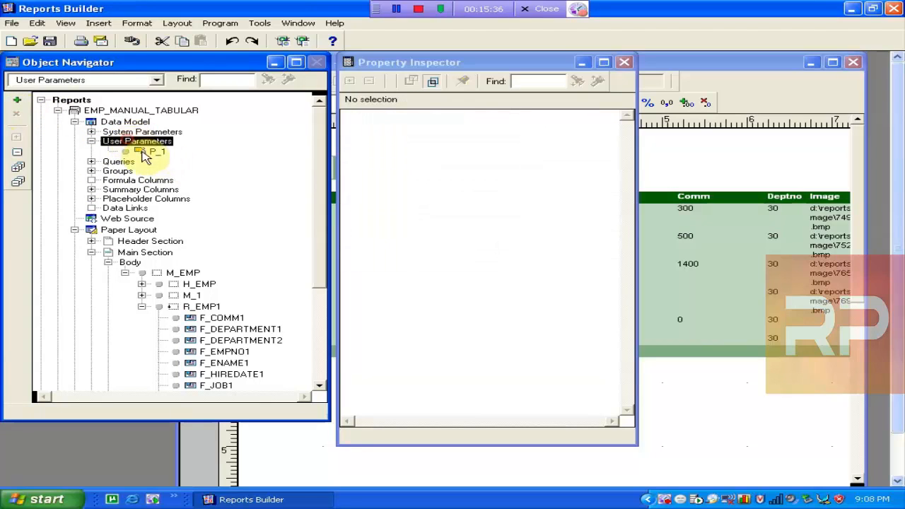
pyautogui.click(145, 153)
pyautogui.press('Delete')
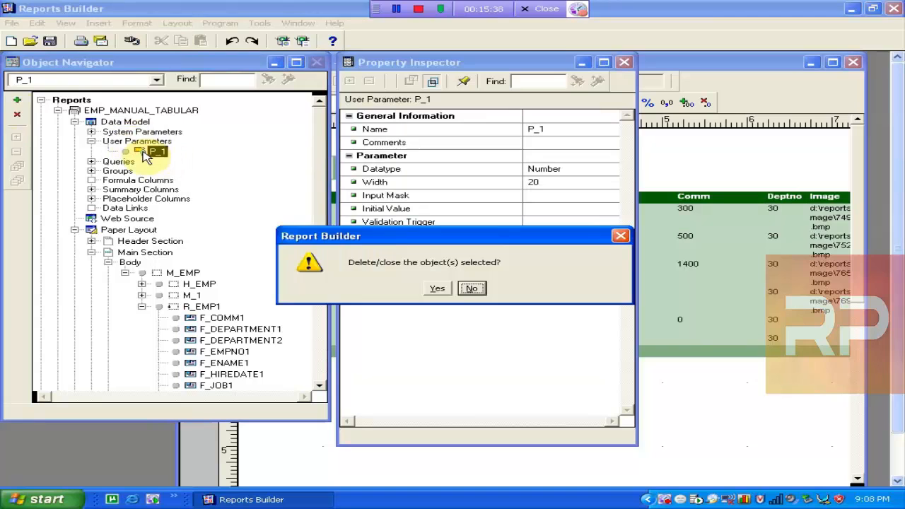
pyautogui.click(436, 290)
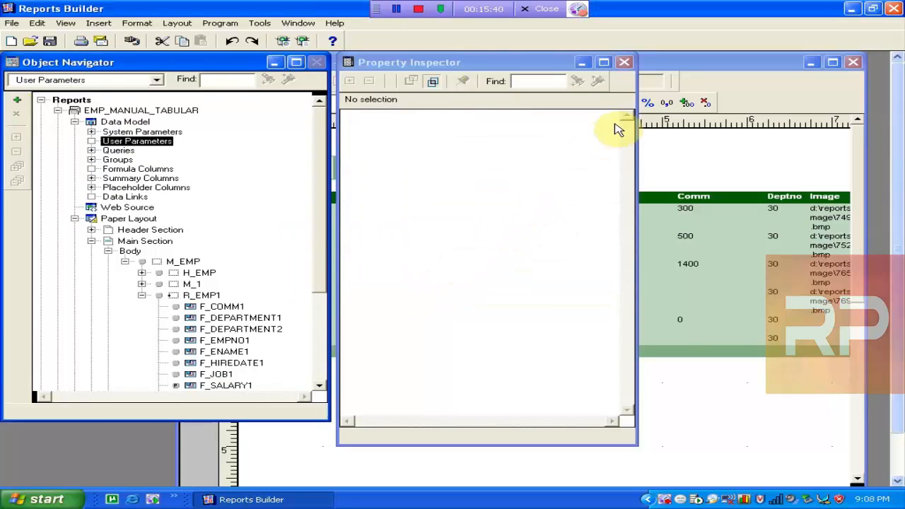
# Open the EMP_MANUAL_TABULAR report in the Report Editor and show its data model
pyautogui.click(527, 63)
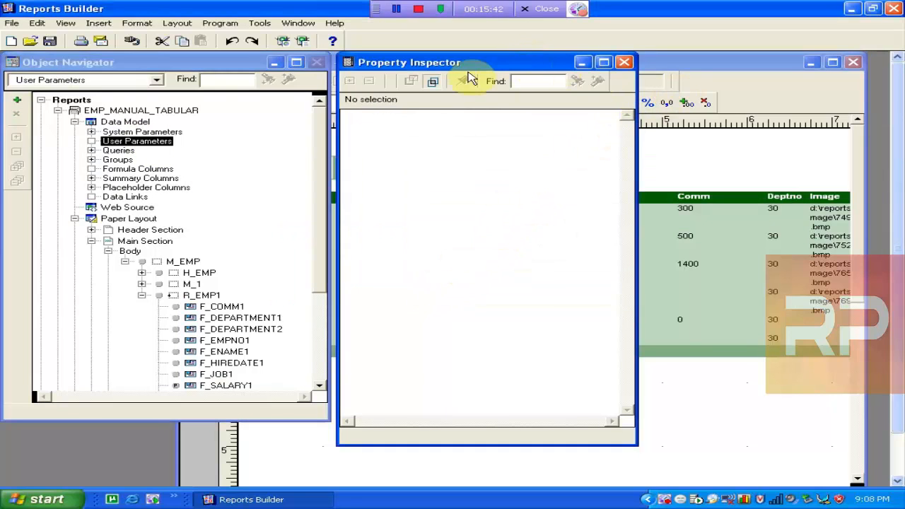
pyautogui.click(94, 222)
pyautogui.doubleClick(92, 220)
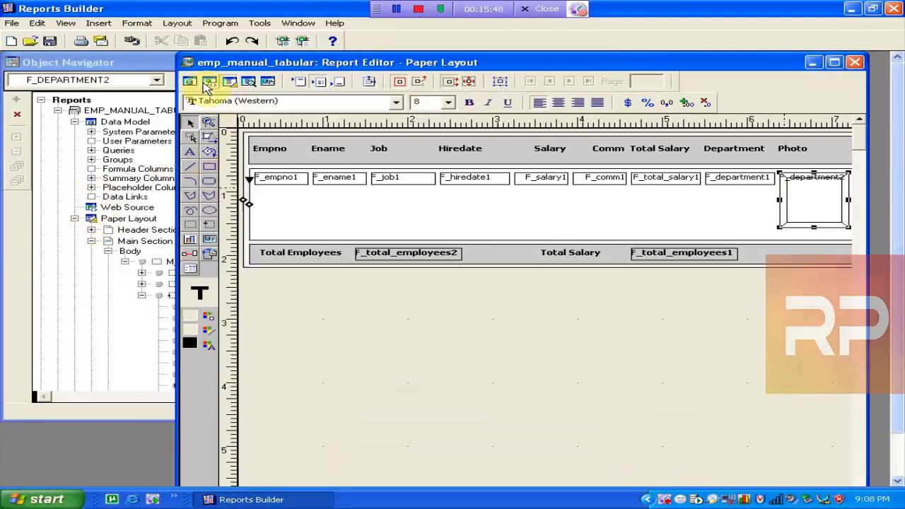
pyautogui.click(190, 82)
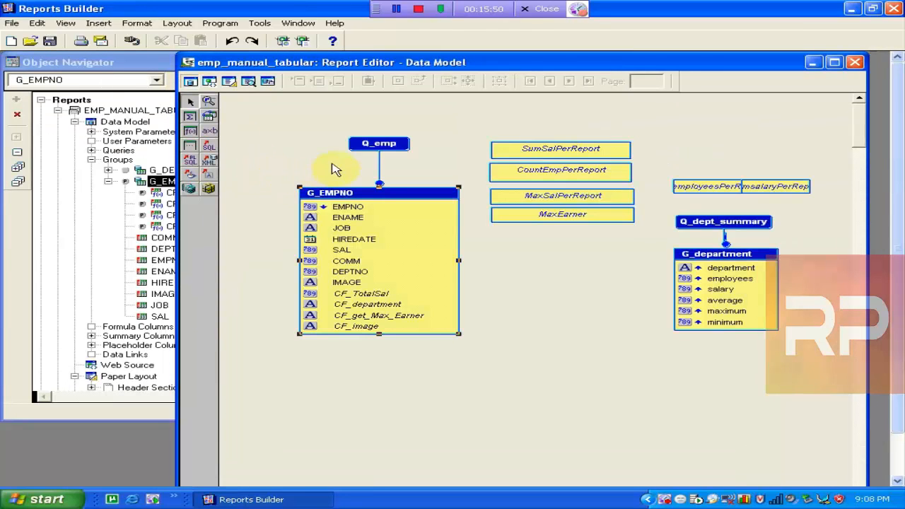
# Open the Q_emp query's SQL statement full screen and begin a WHERE DEPTNO condition on a new line after the commented-out one
pyautogui.doubleClick(375, 144)
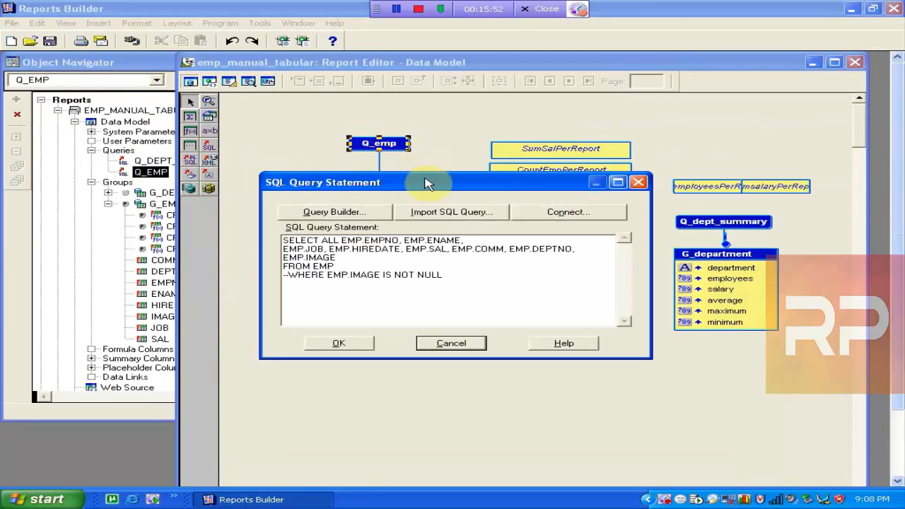
pyautogui.doubleClick(425, 183)
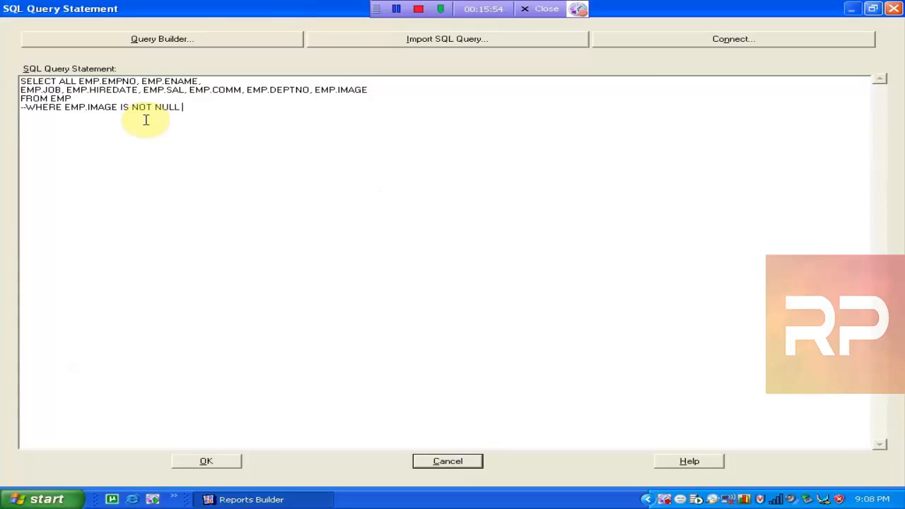
pyautogui.press('Return')
pyautogui.write('WH')
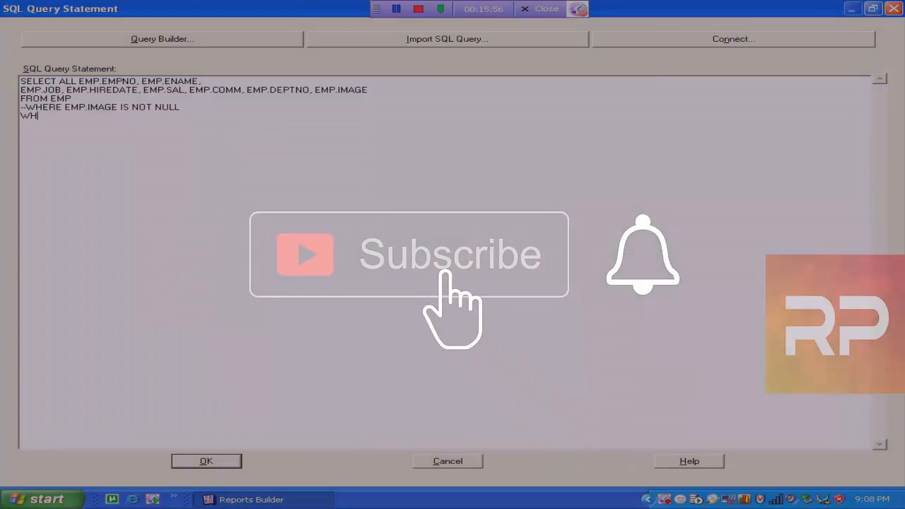
pyautogui.write('ERE DEPTNO')
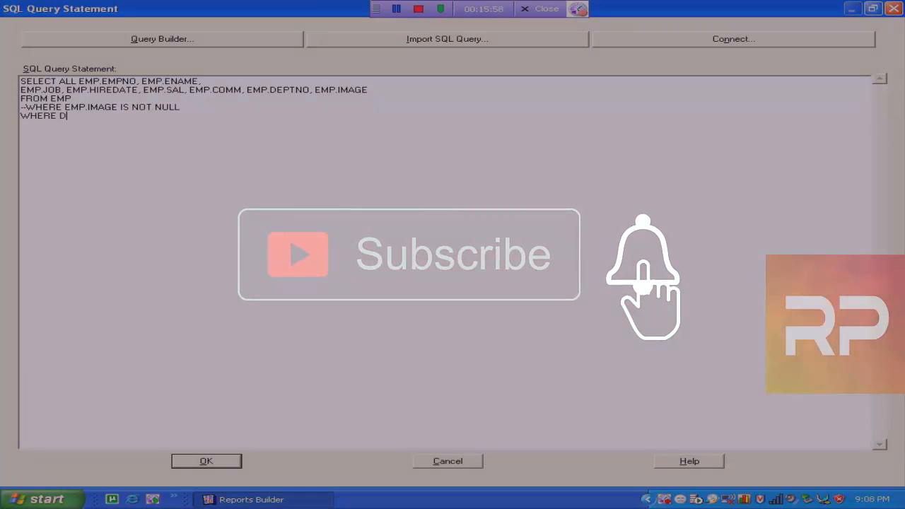